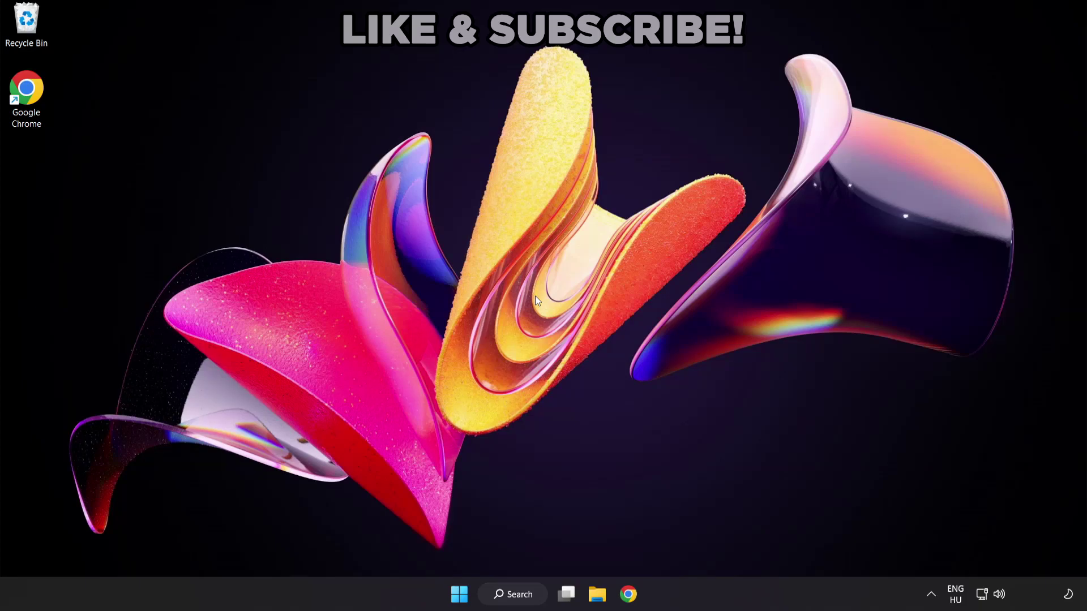
Step: Search Windows for 'device manager'
{"action": "left_click", "coordinate": [525, 599]}
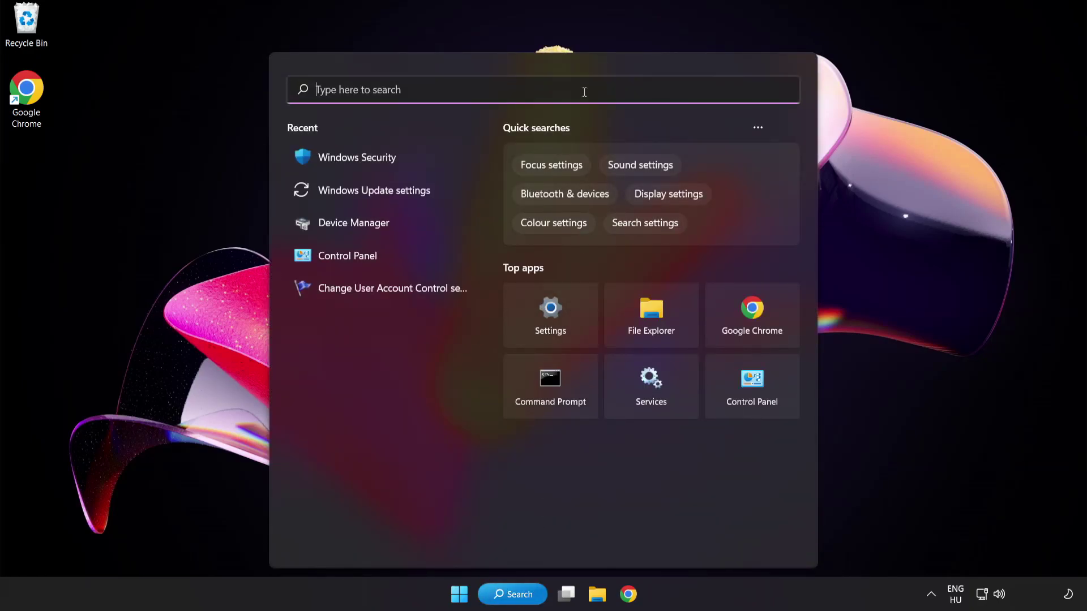
{"action": "type", "text": "device m"}
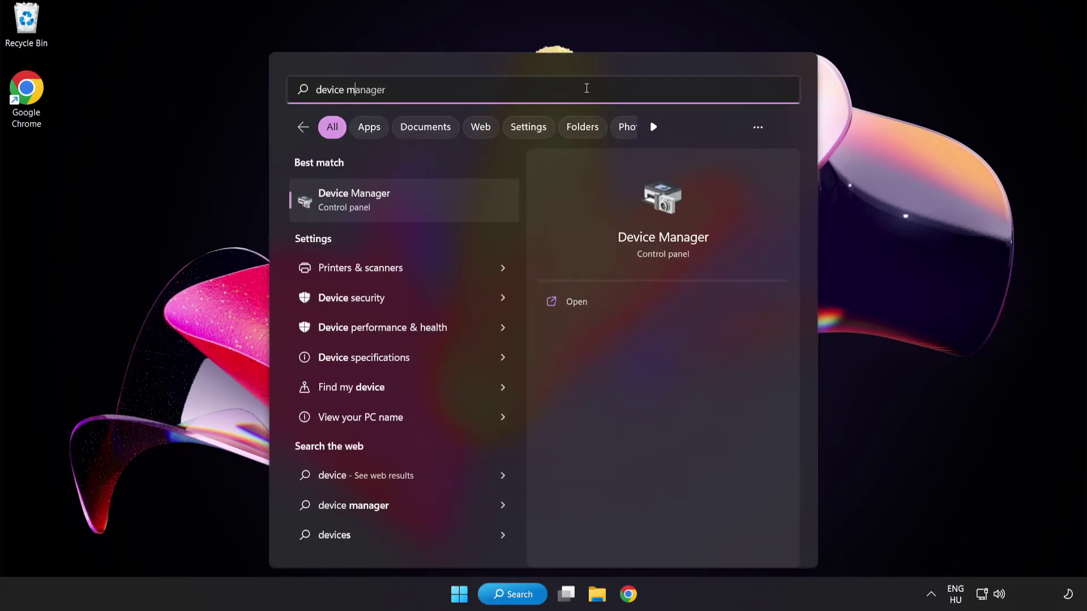
{"action": "type", "text": "anager"}
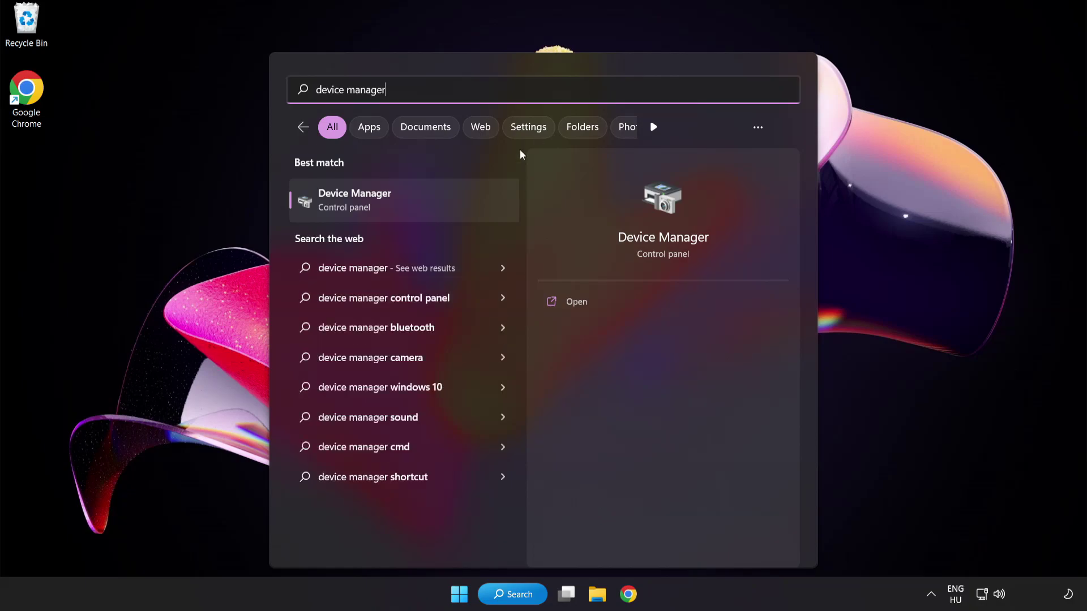
Step: Launch Device Manager, expand Display adapters and bring up the VMware SVGA 3D adapter's menu
{"action": "left_click", "coordinate": [434, 206]}
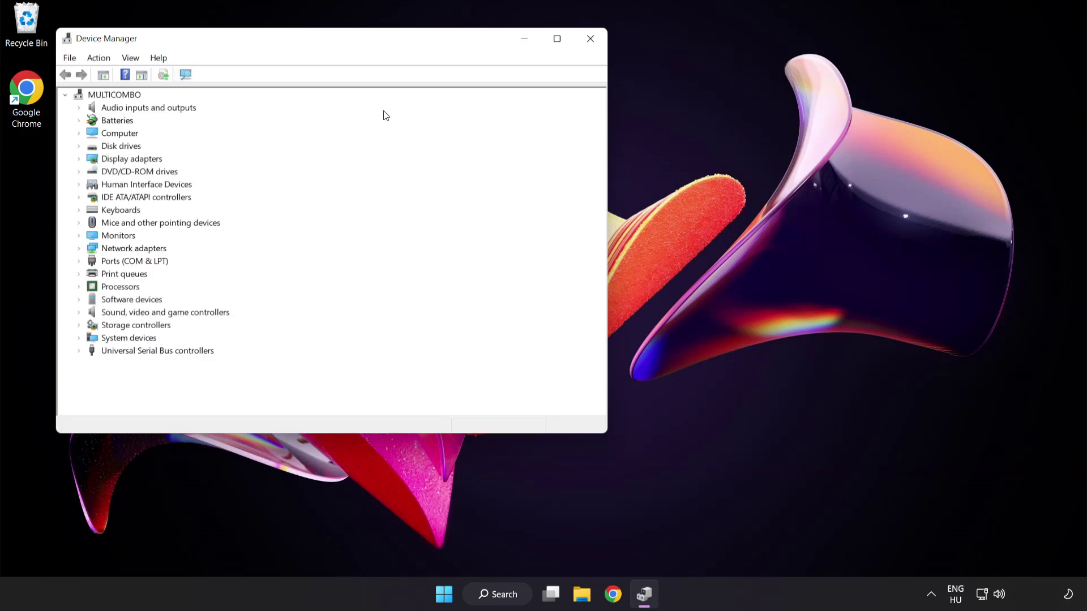
{"action": "left_click_drag", "start_coordinate": [348, 42], "coordinate": [532, 113]}
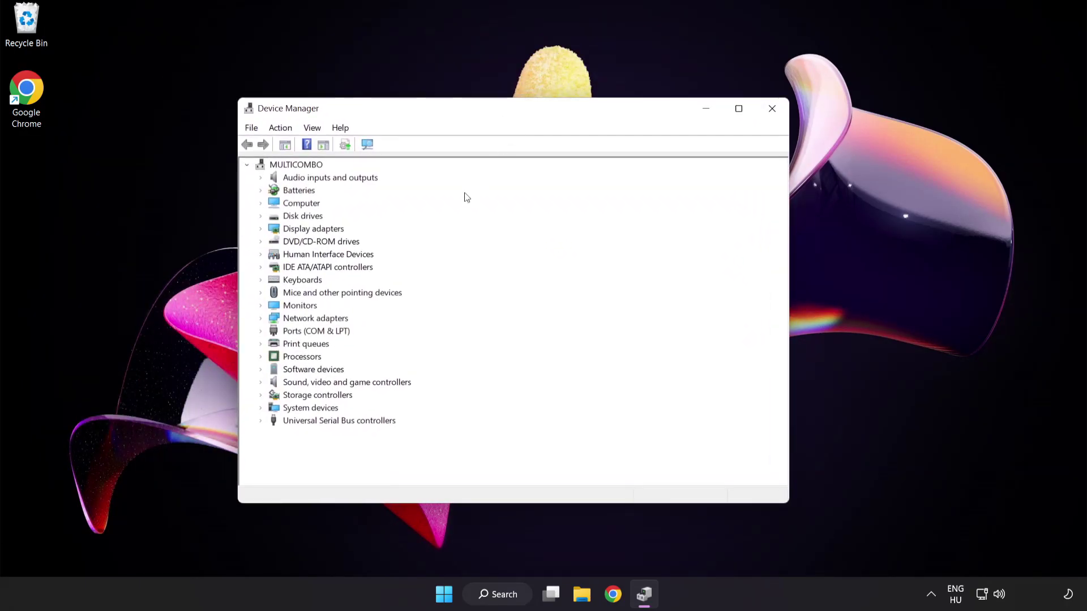
{"action": "left_click", "coordinate": [271, 233]}
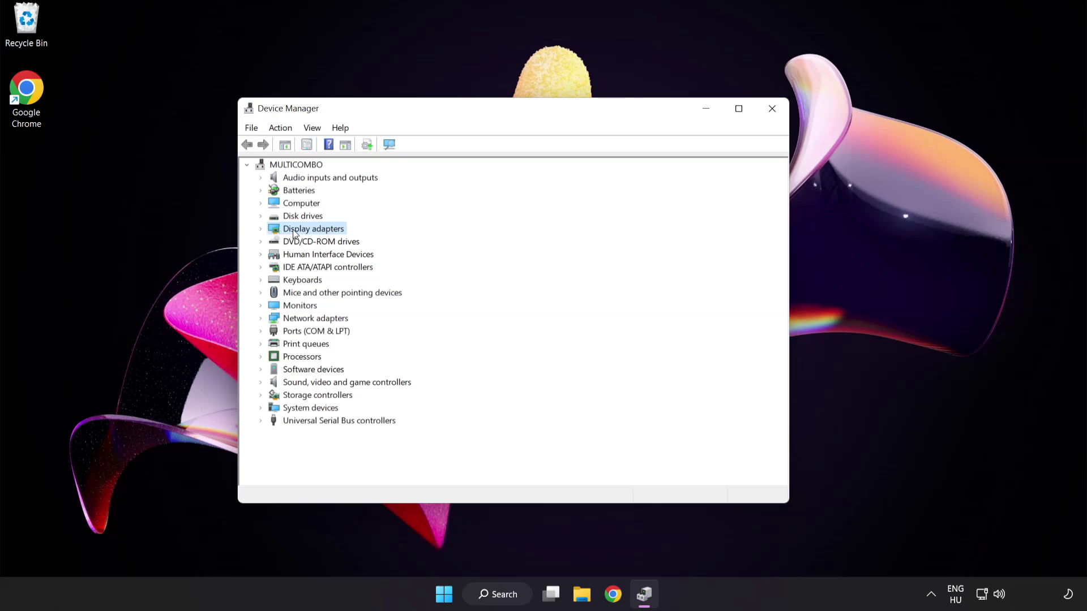
{"action": "left_click", "coordinate": [261, 229]}
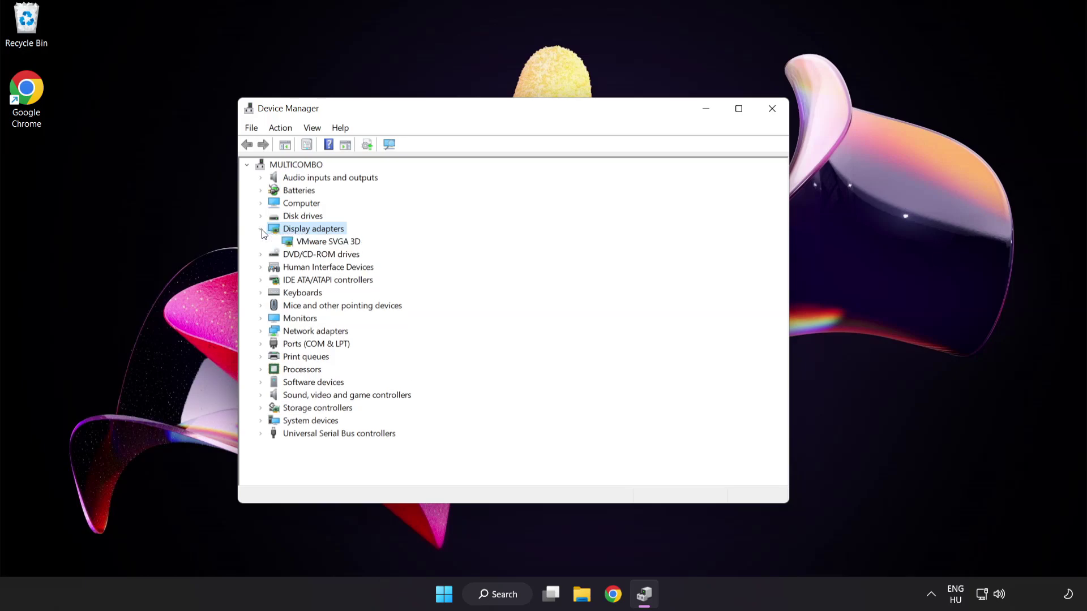
{"action": "left_click", "coordinate": [302, 244]}
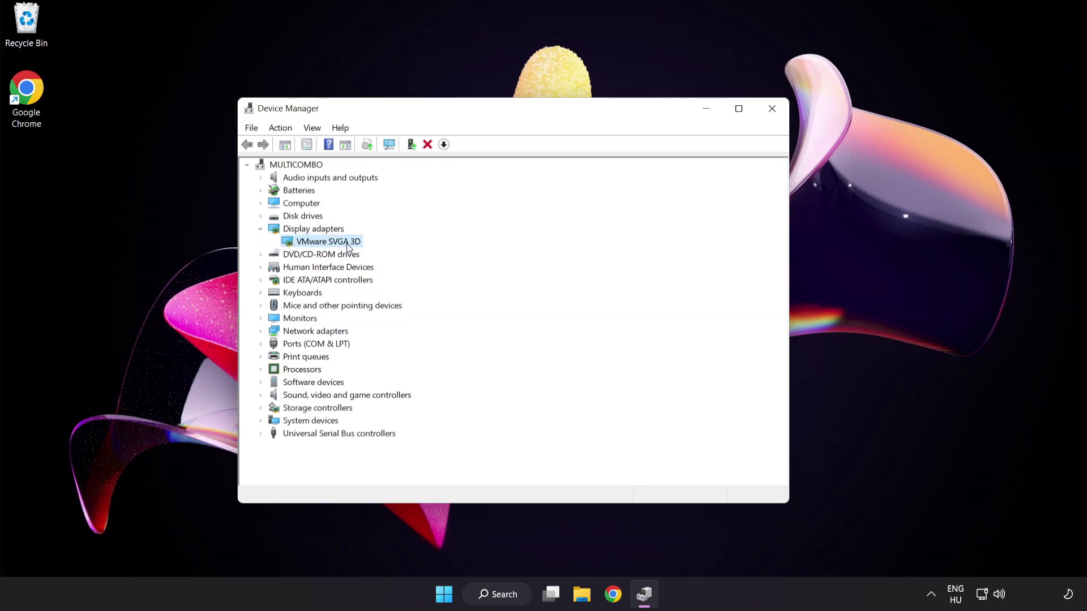
{"action": "right_click", "coordinate": [319, 241]}
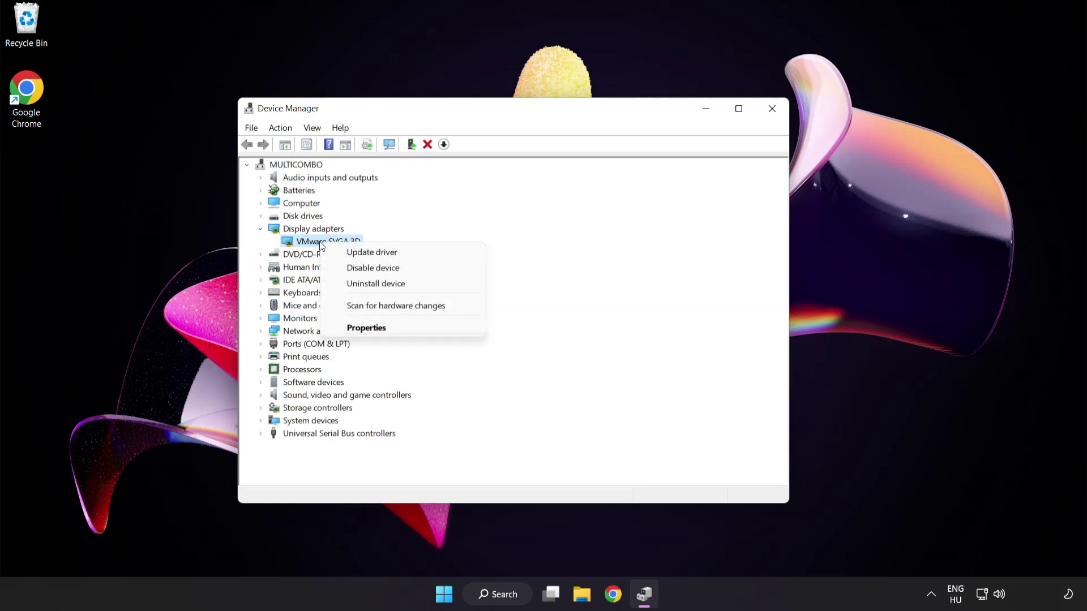
Step: Search automatically for a VMware SVGA 3D driver, confirm the best is installed, and close the wizard
{"action": "left_click", "coordinate": [422, 254]}
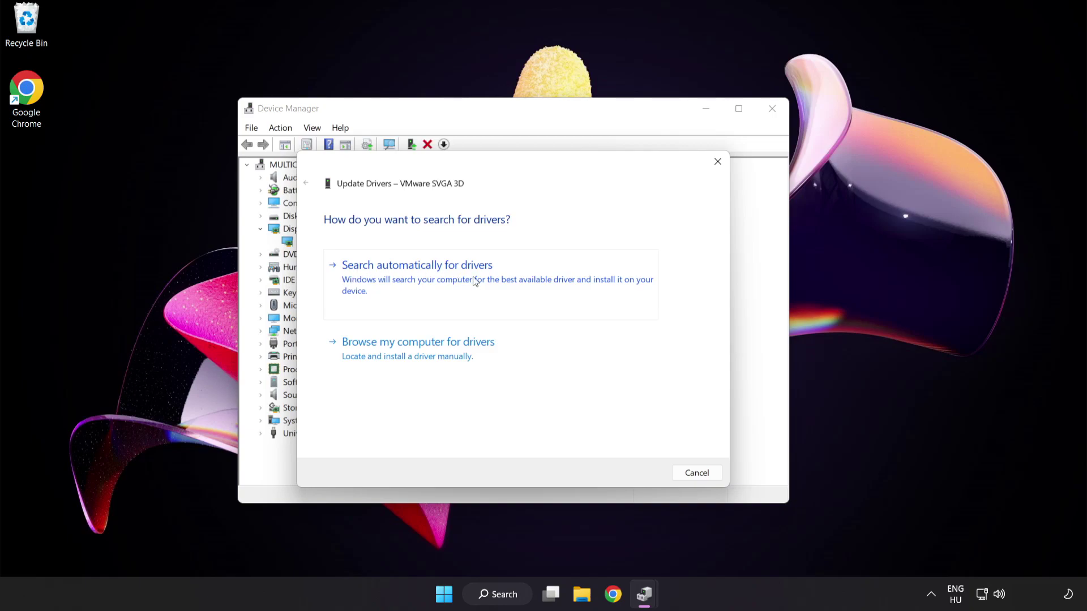
{"action": "left_click", "coordinate": [473, 278]}
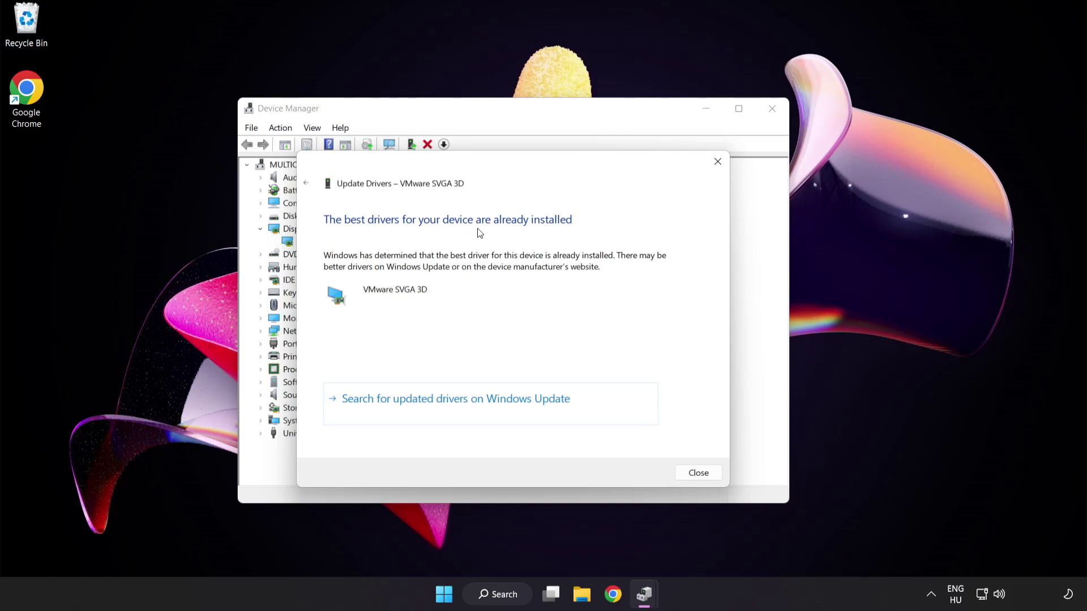
{"action": "left_click", "coordinate": [698, 473]}
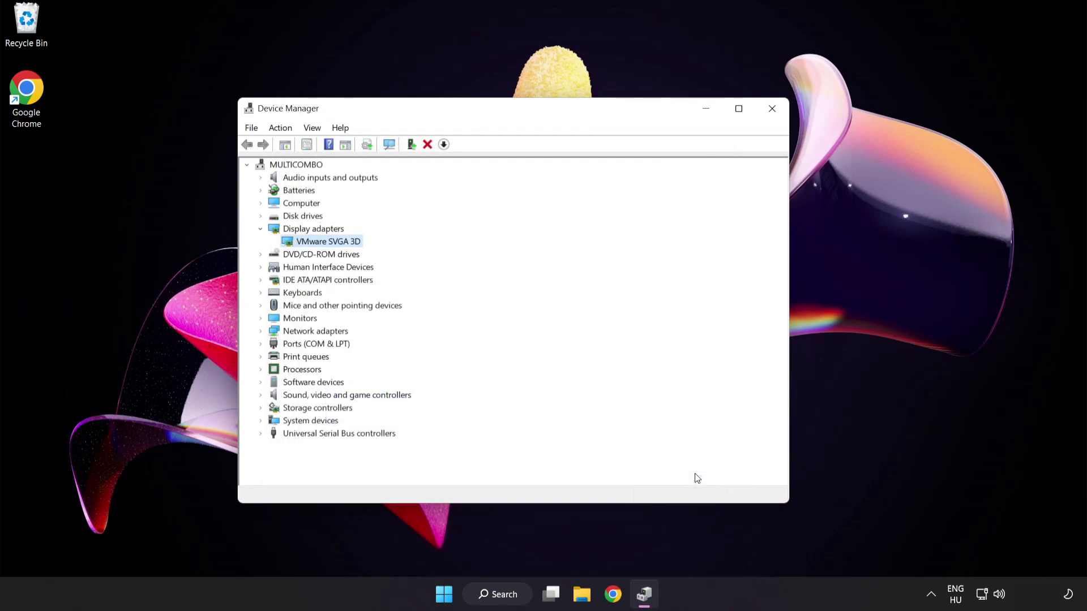
Step: Close Device Manager, run a Windows Update check from Settings, then close Settings
{"action": "left_click", "coordinate": [771, 112]}
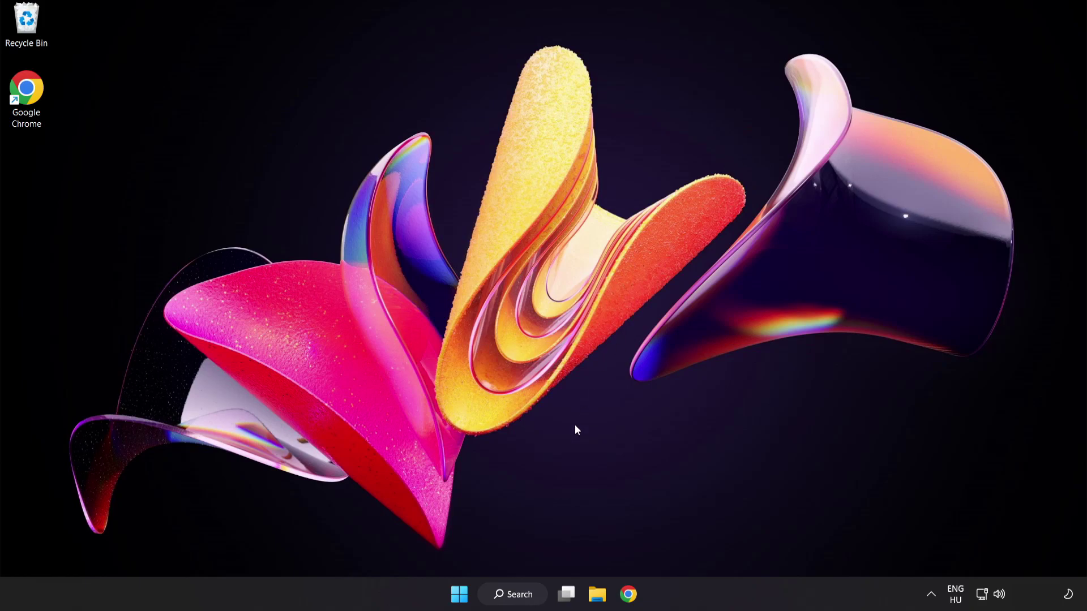
{"action": "left_click", "coordinate": [526, 596]}
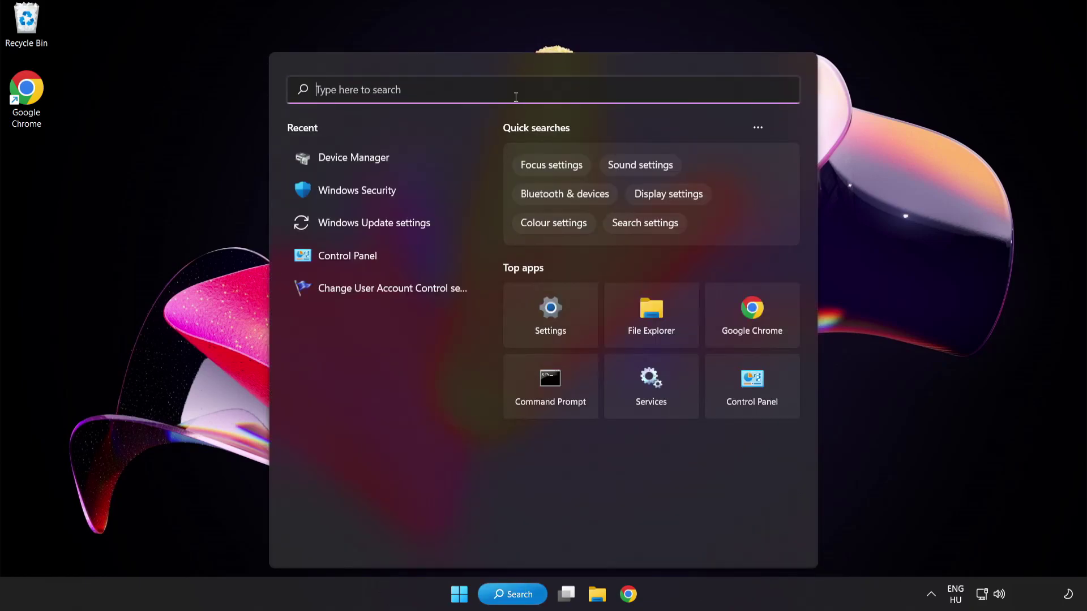
{"action": "type", "text": "update"}
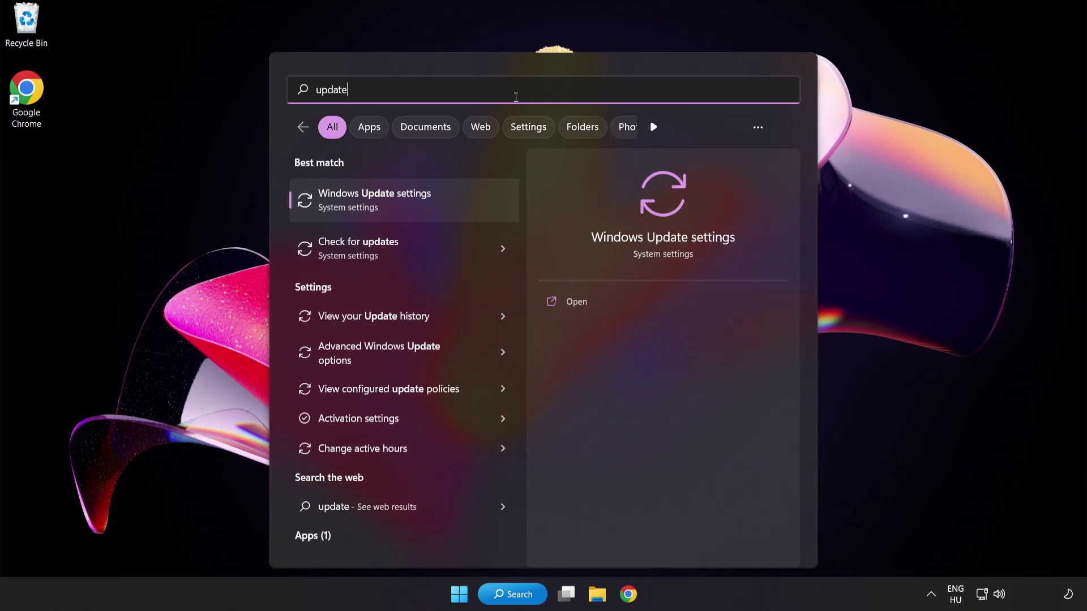
{"action": "left_click", "coordinate": [415, 206]}
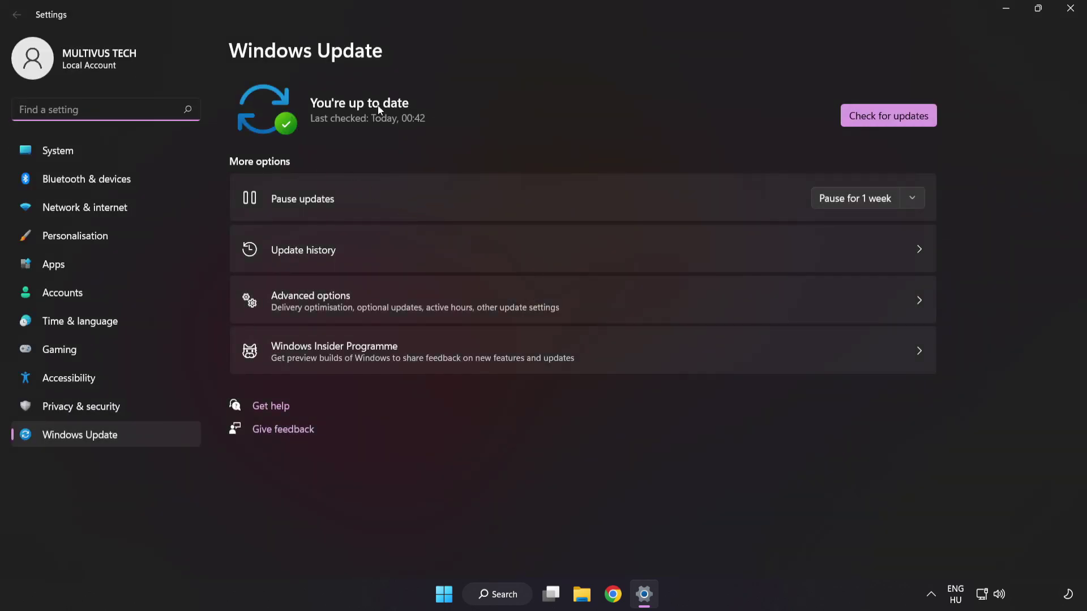
{"action": "left_click", "coordinate": [885, 121]}
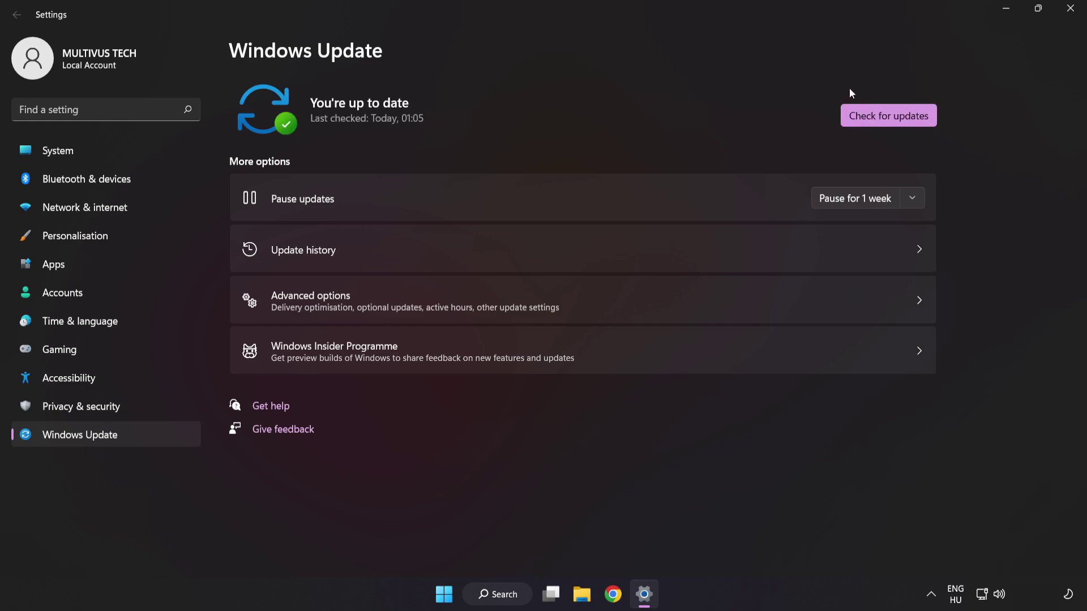
{"action": "left_click", "coordinate": [1069, 11]}
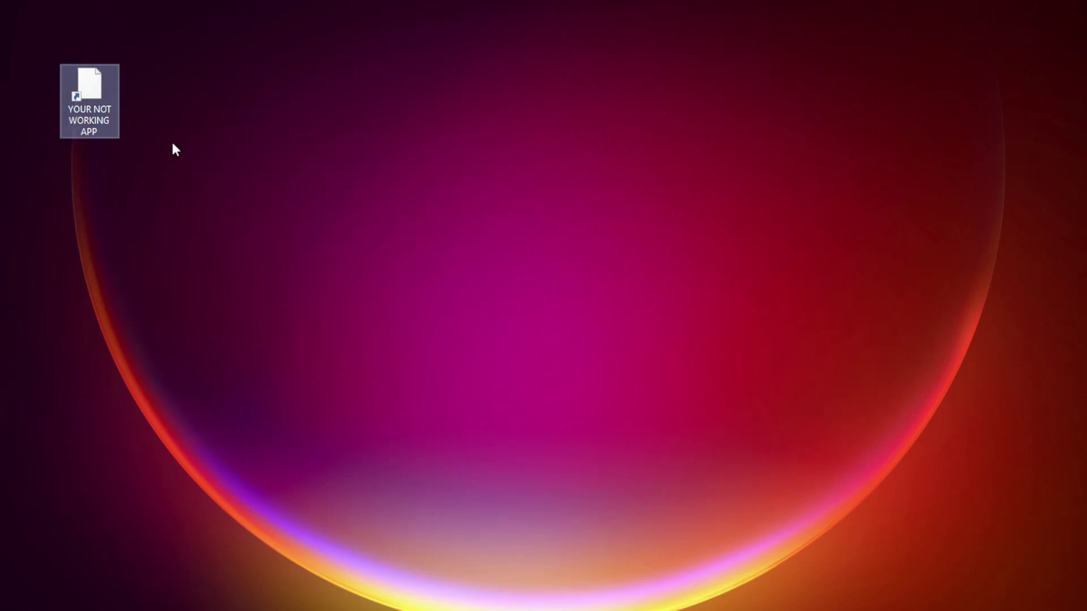
Step: Set the YOUR NOT WORKING APP shortcut to run in Windows 8 compatibility mode and apply
{"action": "right_click", "coordinate": [88, 80]}
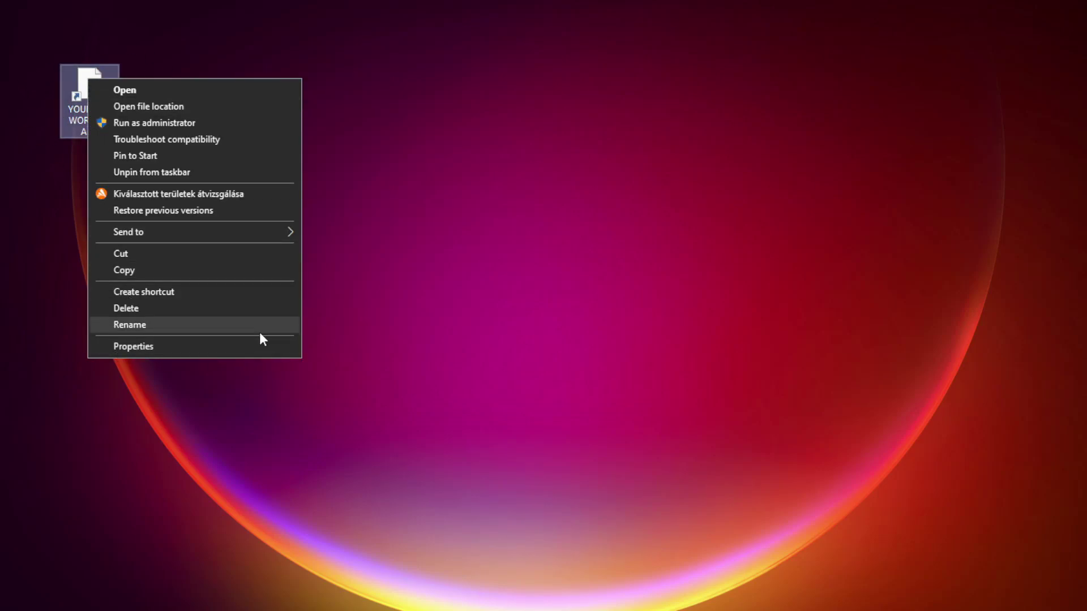
{"action": "left_click", "coordinate": [218, 346]}
{"action": "left_click_drag", "start_coordinate": [236, 87], "coordinate": [547, 118]}
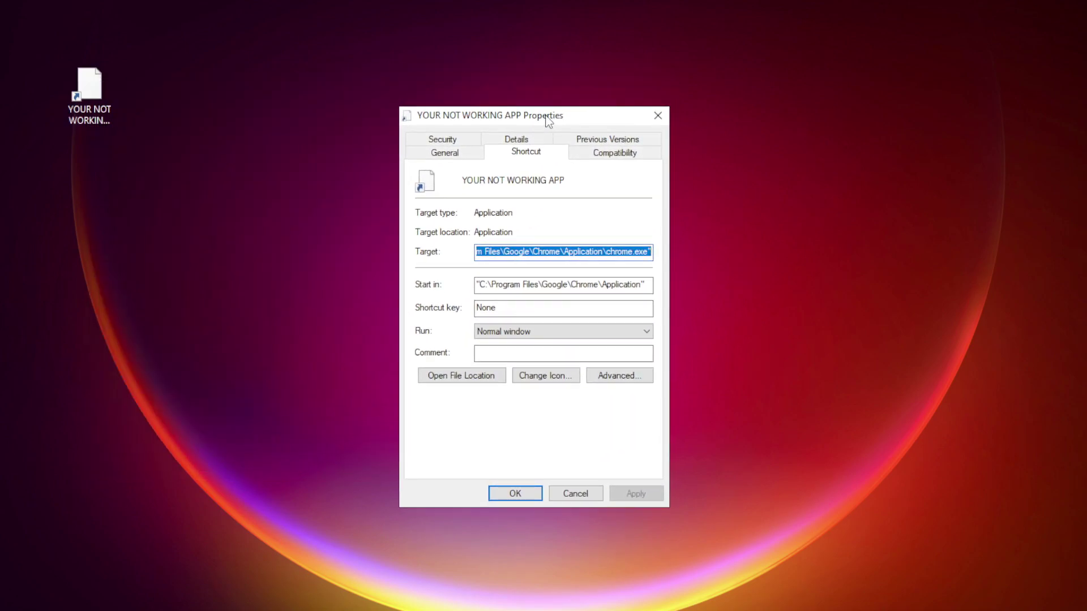
{"action": "left_click", "coordinate": [636, 157]}
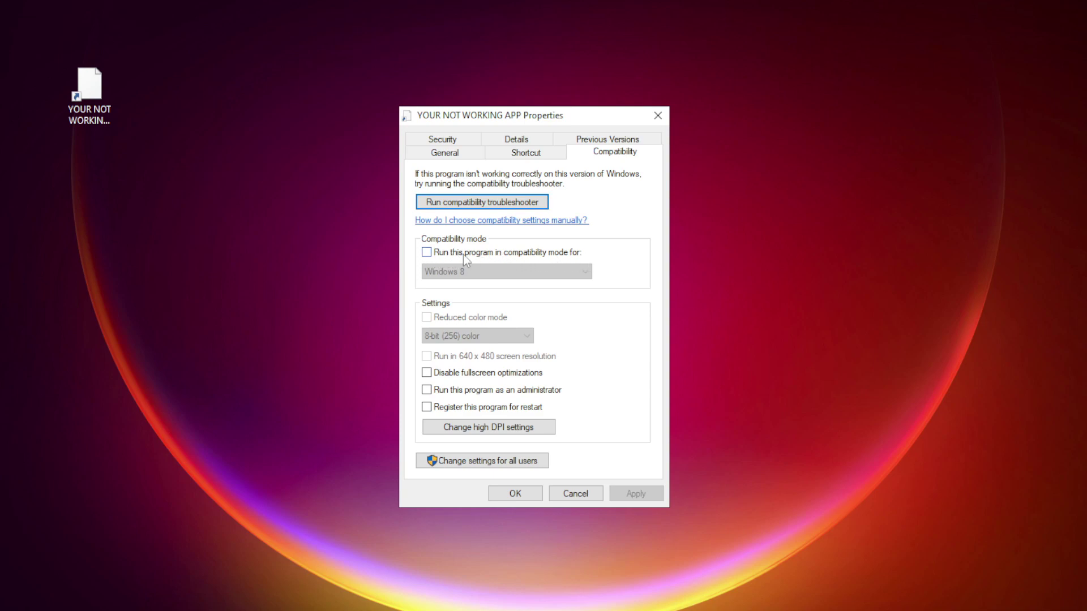
{"action": "left_click", "coordinate": [443, 254]}
{"action": "left_click", "coordinate": [481, 272]}
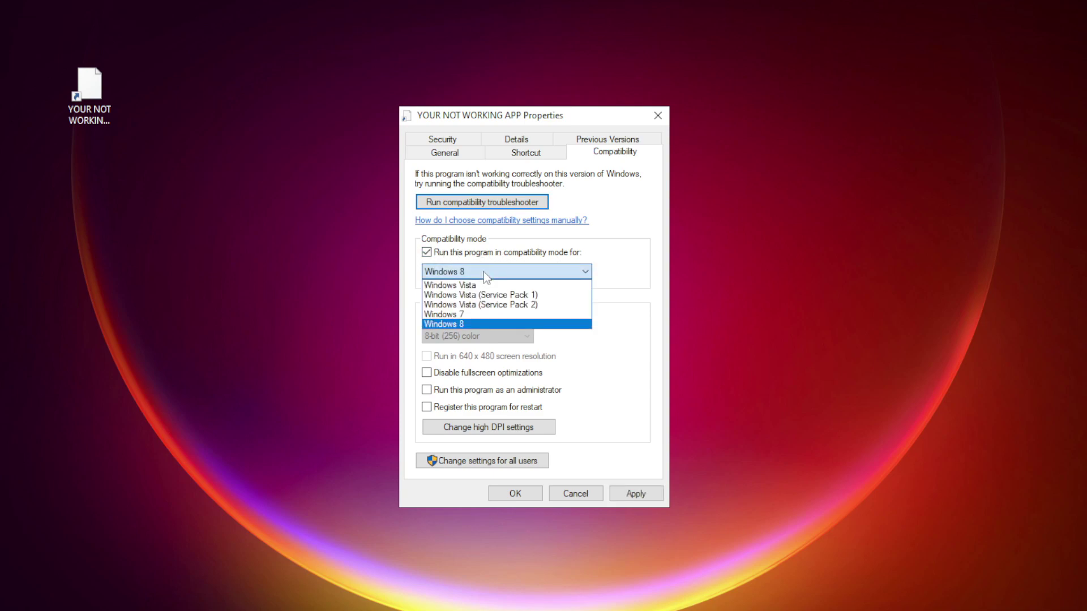
{"action": "left_click", "coordinate": [475, 322]}
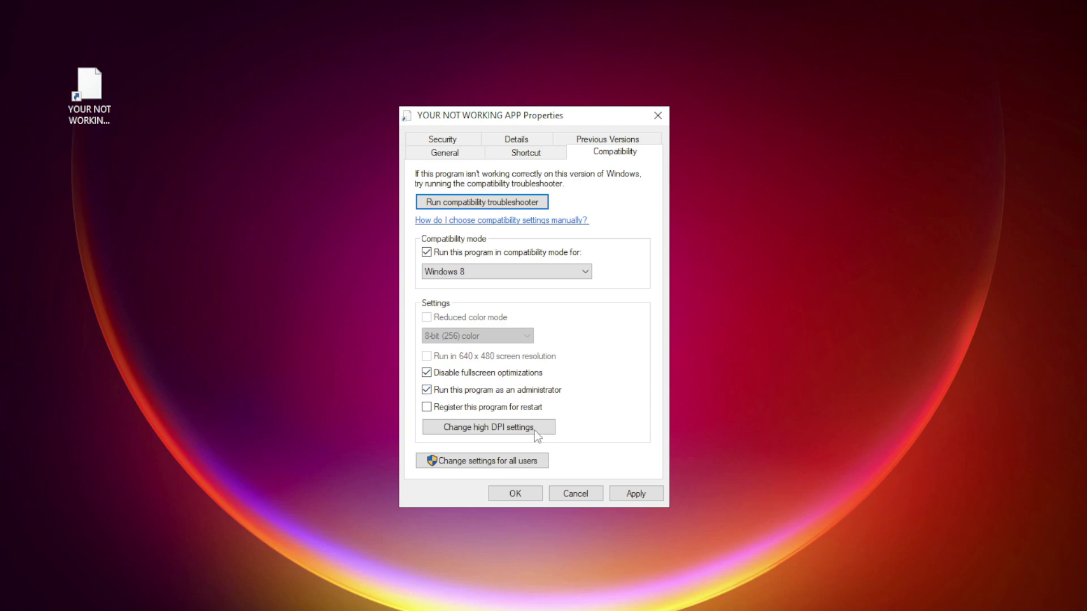
{"action": "left_click", "coordinate": [645, 497]}
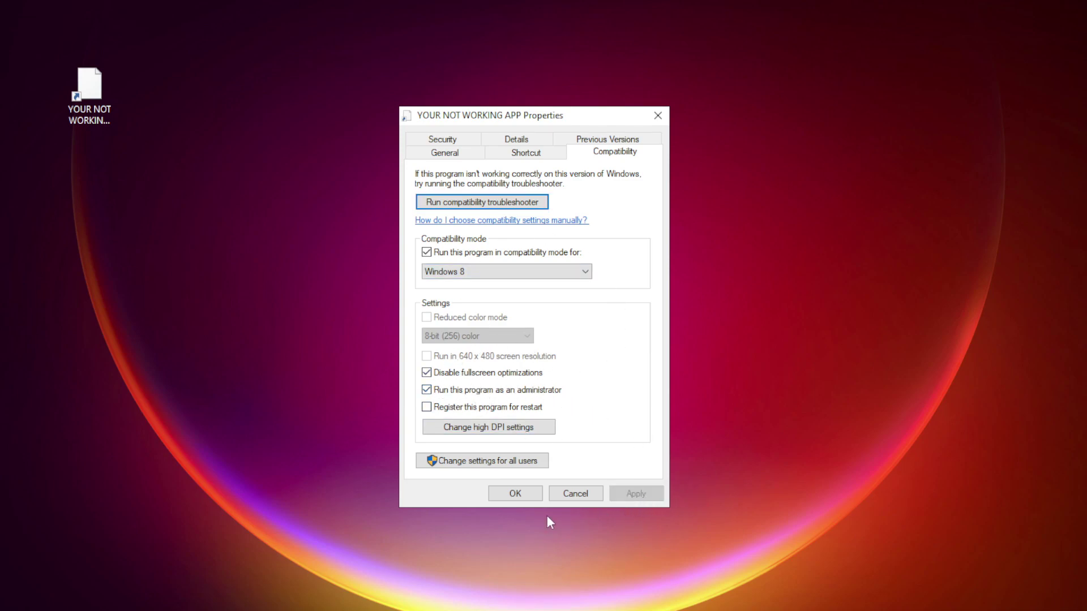
Step: Confirm the shortcut properties, then show the Startup apps list in Task Manager
{"action": "left_click", "coordinate": [515, 494]}
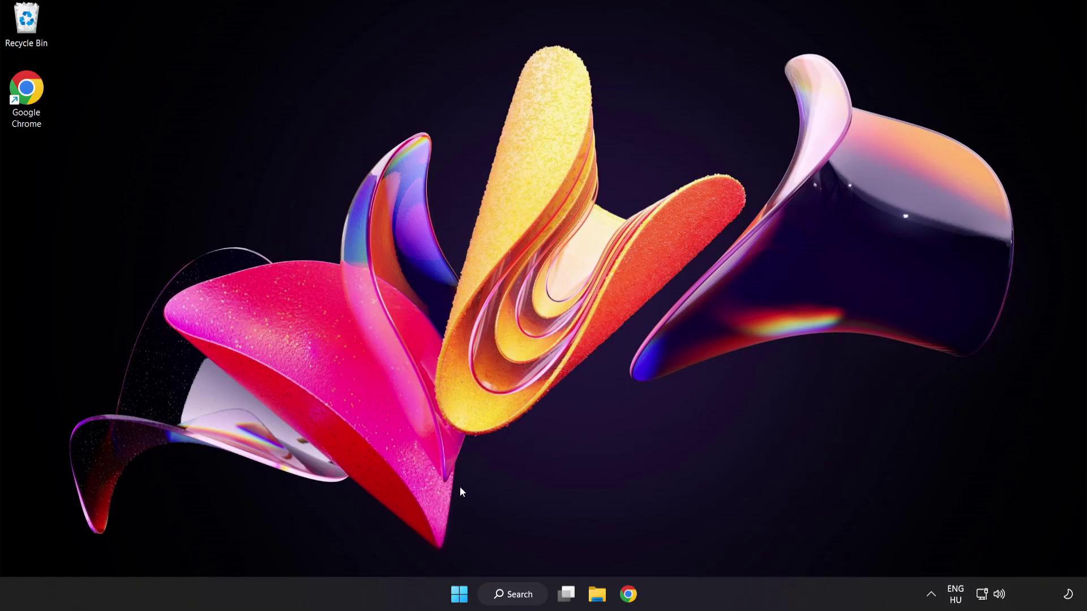
{"action": "right_click", "coordinate": [463, 598]}
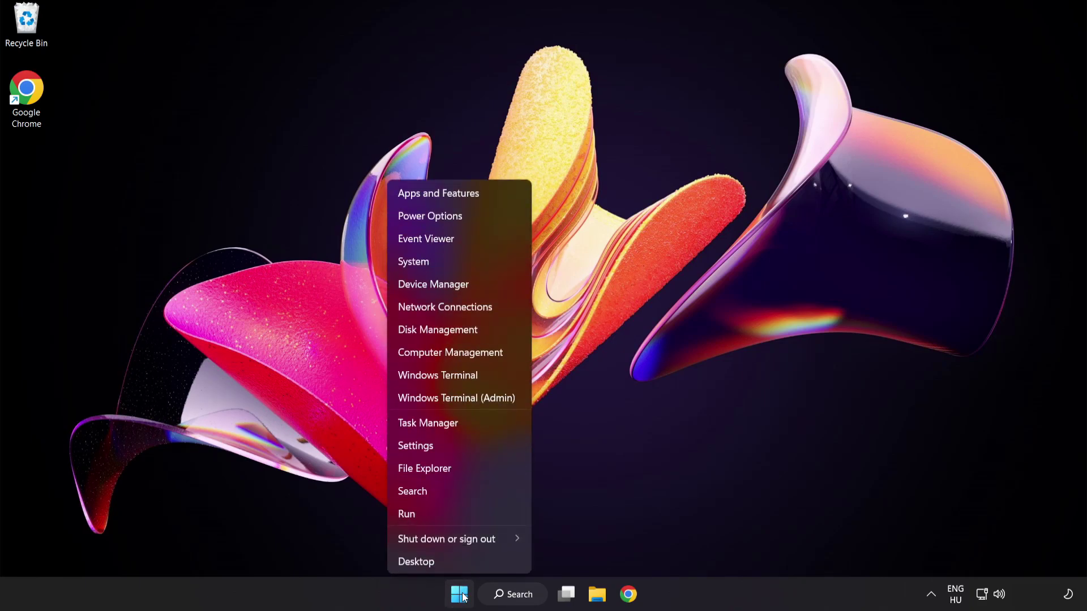
{"action": "left_click", "coordinate": [472, 427]}
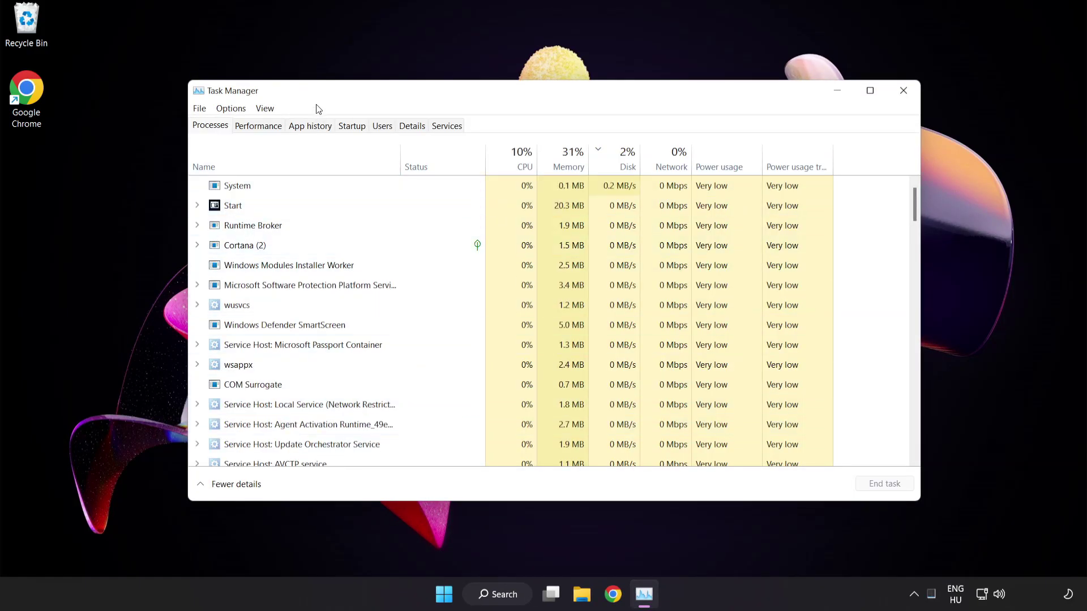
{"action": "left_click", "coordinate": [359, 126]}
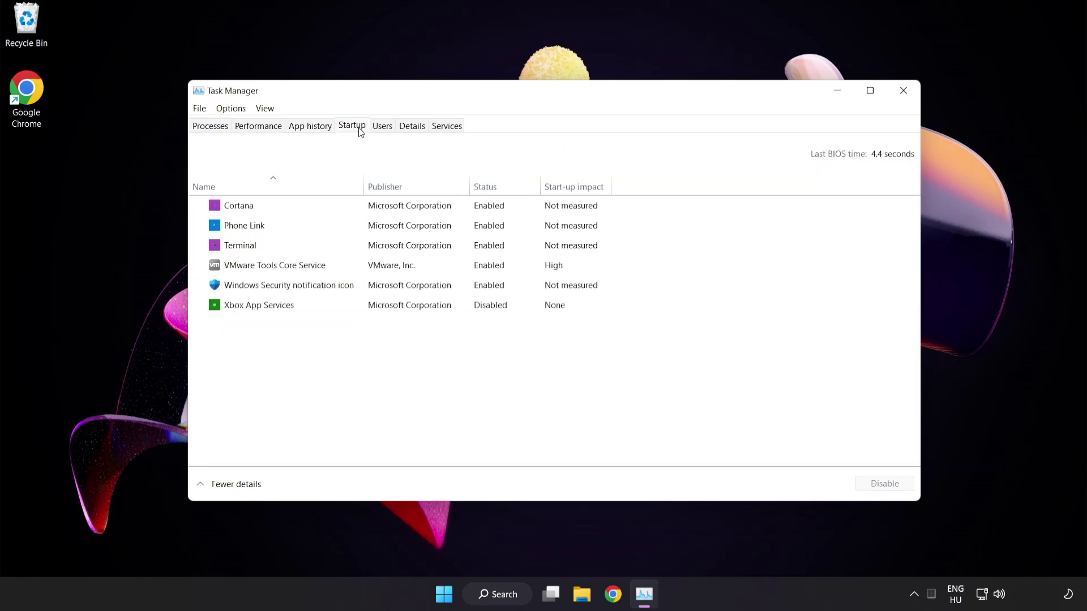
Step: Disable Cortana, Phone Link, Terminal and Windows Security notification icon at startup
{"action": "left_click", "coordinate": [362, 209]}
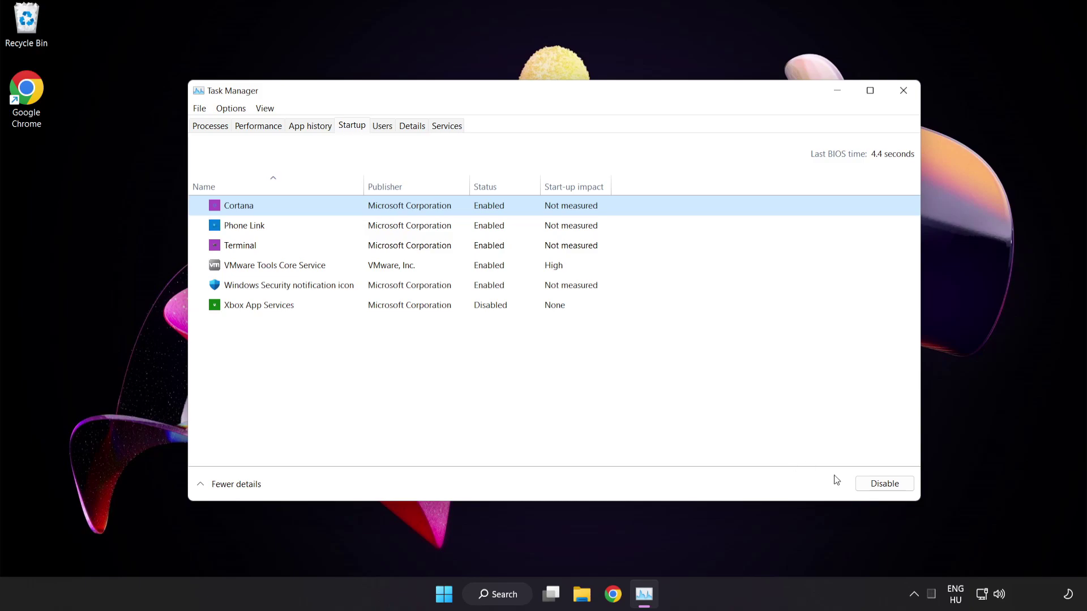
{"action": "left_click", "coordinate": [890, 488]}
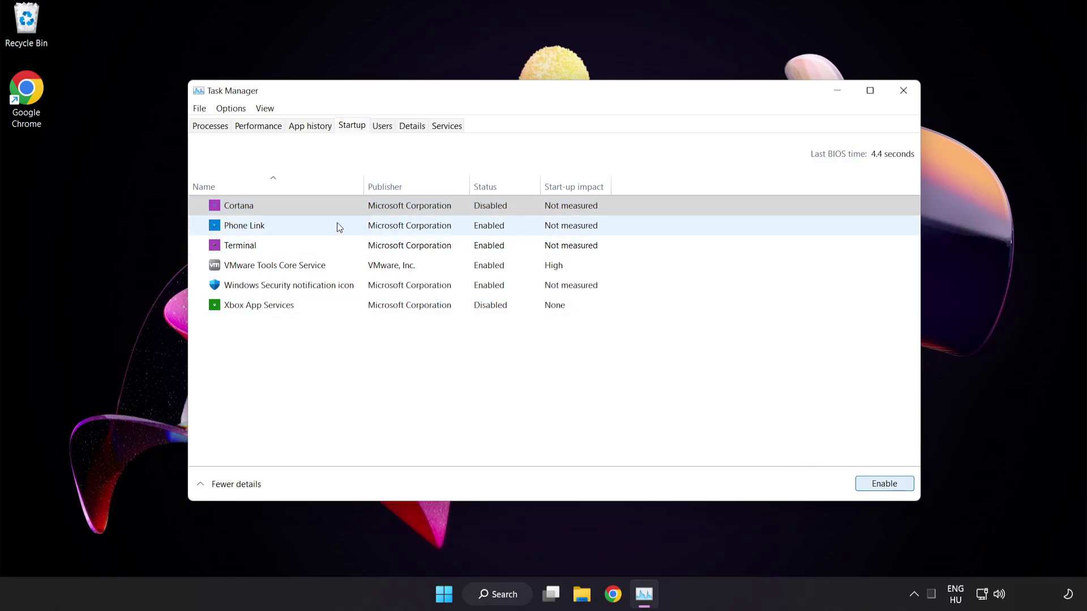
{"action": "left_click", "coordinate": [335, 223]}
{"action": "left_click", "coordinate": [882, 488]}
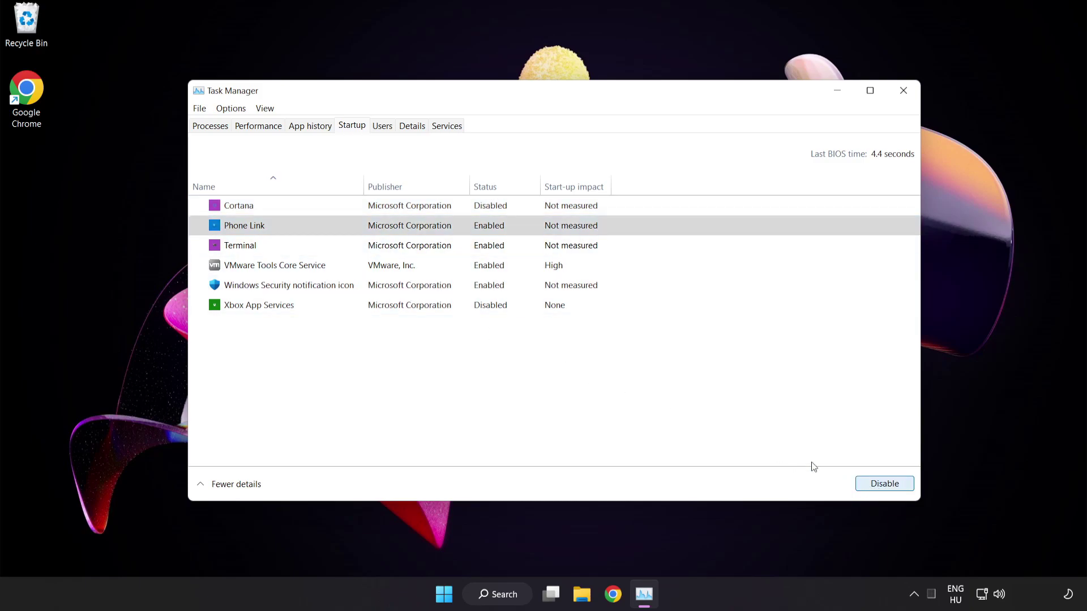
{"action": "left_click", "coordinate": [346, 247]}
{"action": "left_click", "coordinate": [872, 484]}
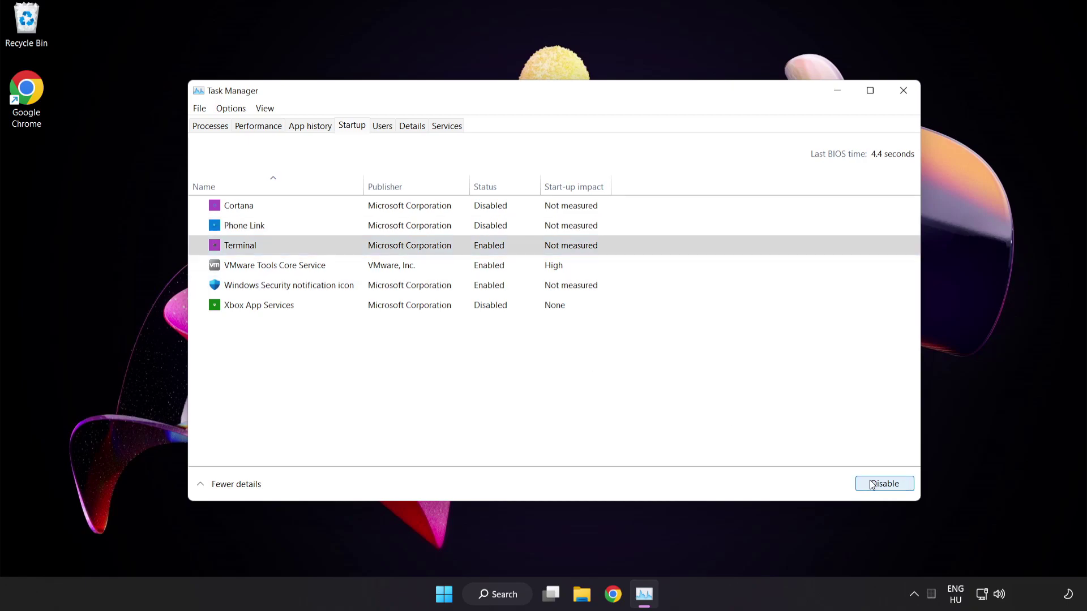
{"action": "left_click", "coordinate": [368, 291]}
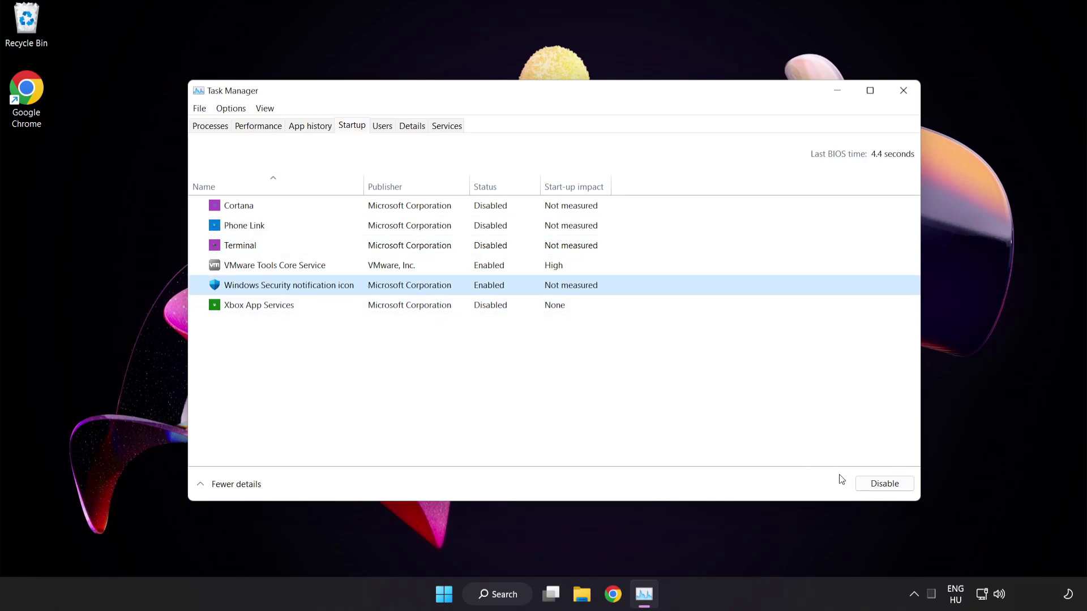
{"action": "left_click", "coordinate": [875, 486]}
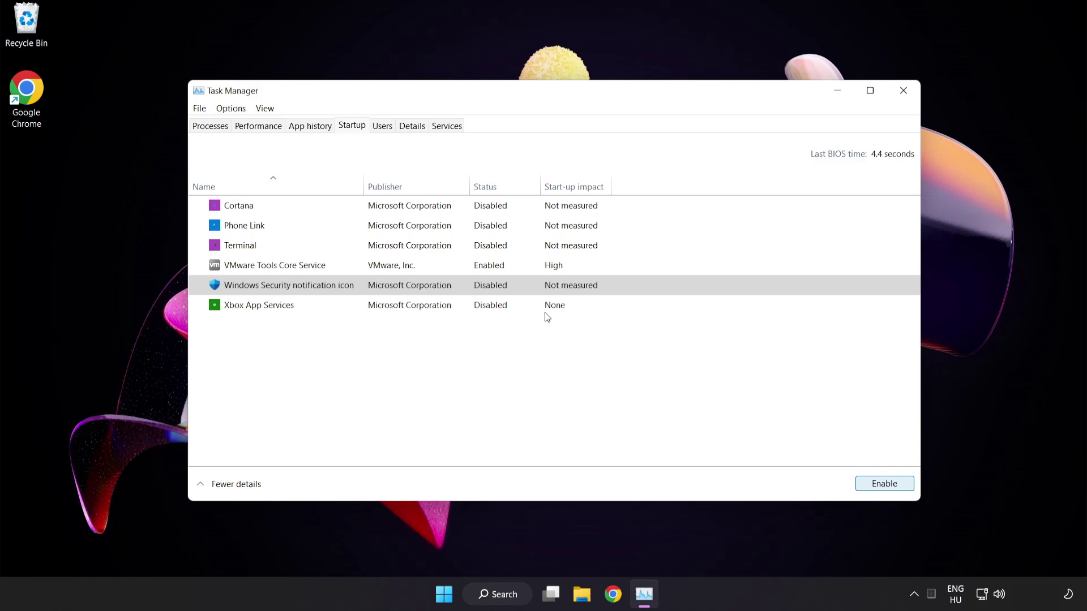
Step: Close Task Manager and download the DirectX End-User Runtime Web Installer in Chrome
{"action": "left_click", "coordinate": [903, 91]}
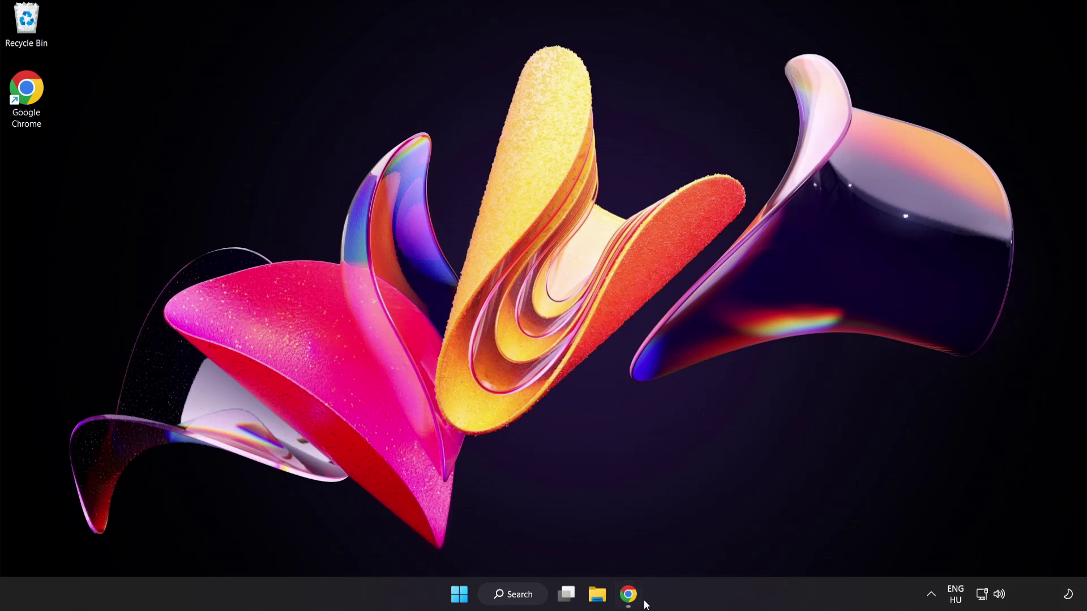
{"action": "left_click", "coordinate": [628, 594]}
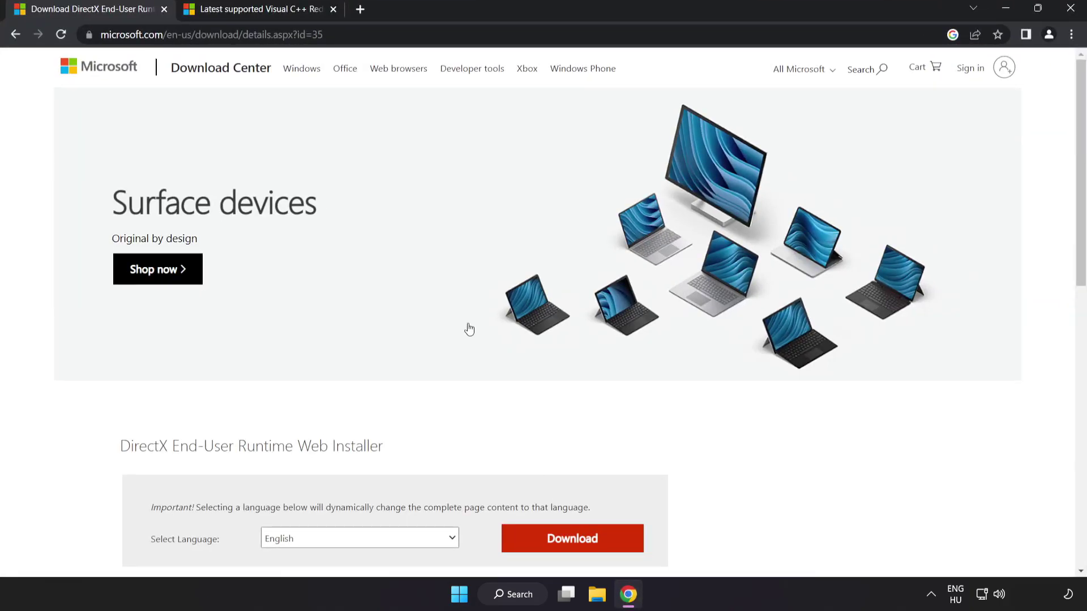
{"action": "left_click", "coordinate": [348, 35]}
{"action": "key", "text": "End"}
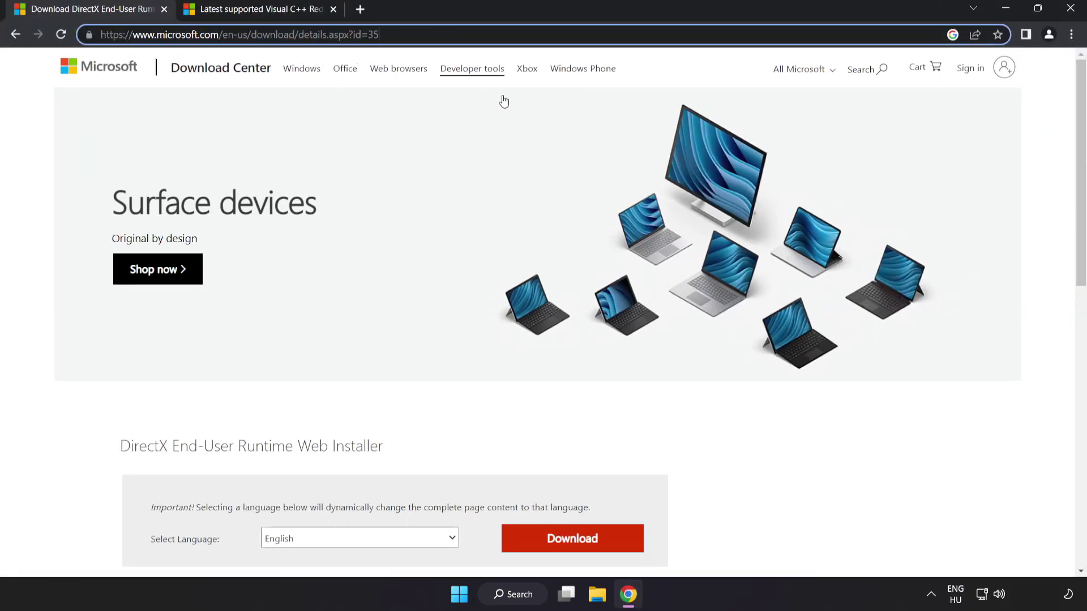
{"action": "left_click", "coordinate": [757, 458]}
{"action": "scroll", "coordinate": [651, 431], "scroll_direction": "down", "scroll_amount": 2}
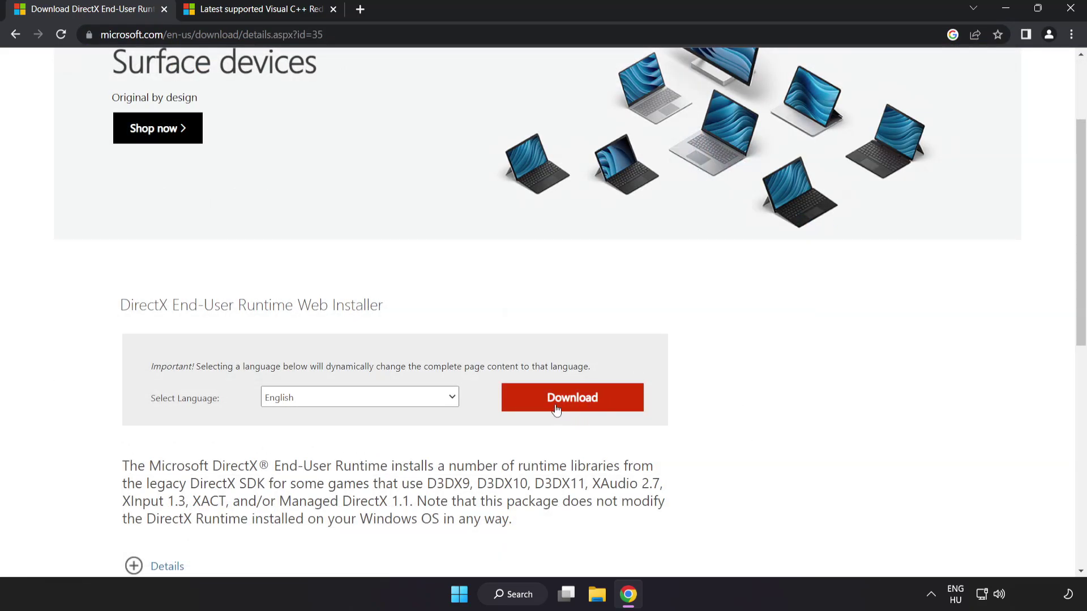
{"action": "left_click", "coordinate": [586, 409]}
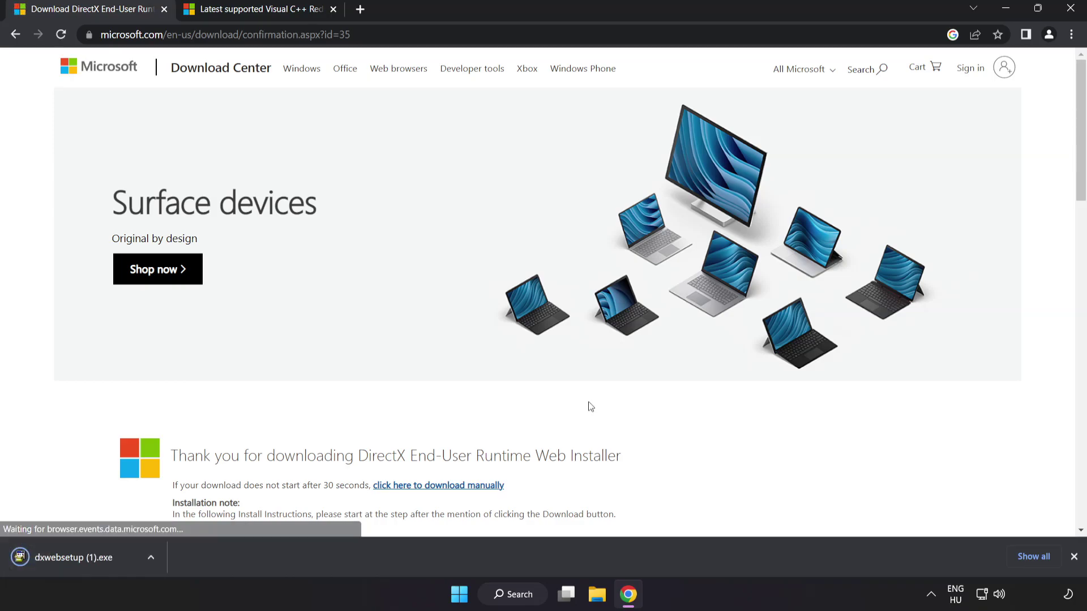
Step: Run dxwebsetup (1).exe, accept the license, skip the Bing Bar and finish DirectX setup
{"action": "left_click", "coordinate": [91, 558]}
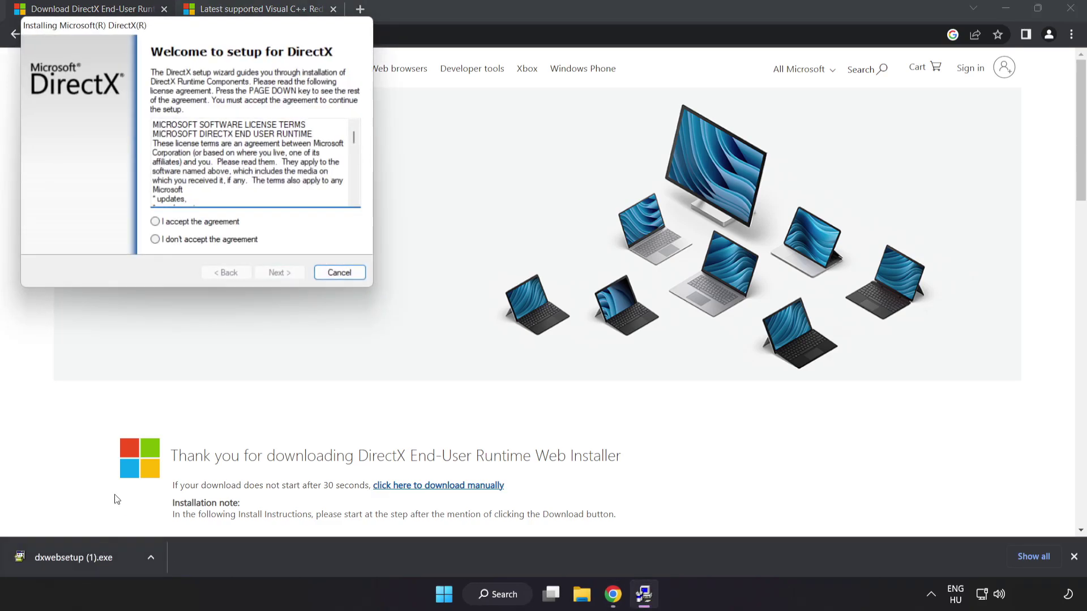
{"action": "left_click_drag", "start_coordinate": [163, 27], "coordinate": [496, 144]}
{"action": "left_click_drag", "start_coordinate": [685, 256], "coordinate": [687, 306]}
{"action": "left_click", "coordinate": [511, 339]}
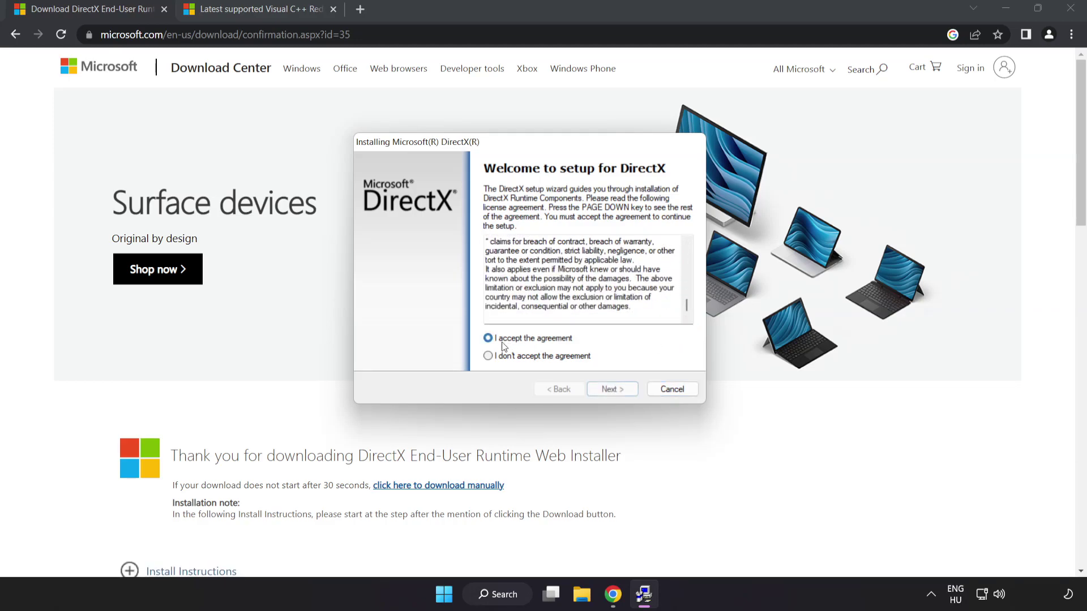
{"action": "left_click", "coordinate": [611, 391]}
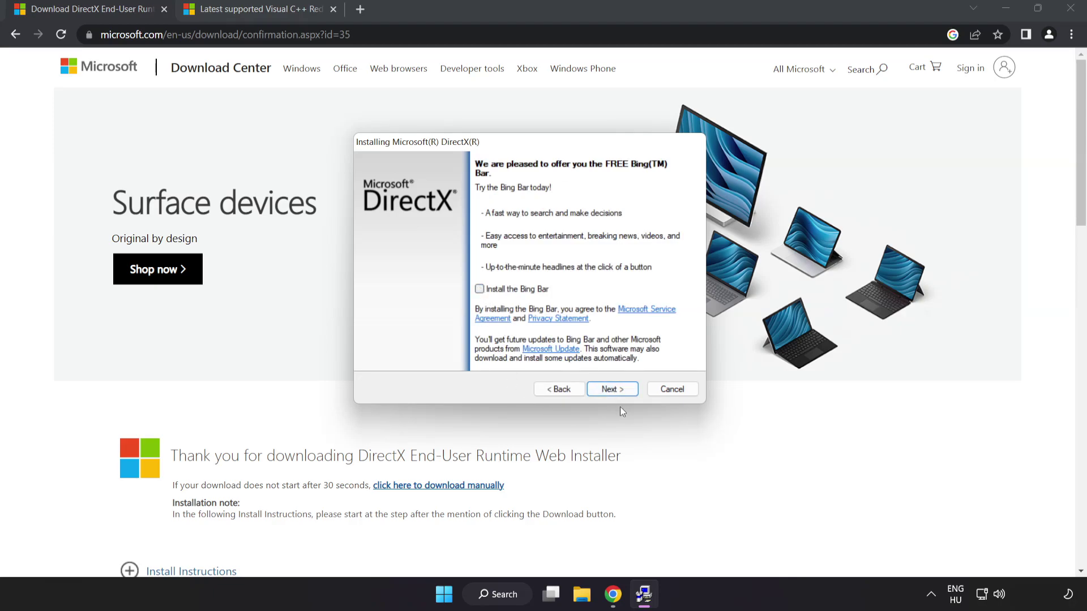
{"action": "left_click", "coordinate": [614, 390]}
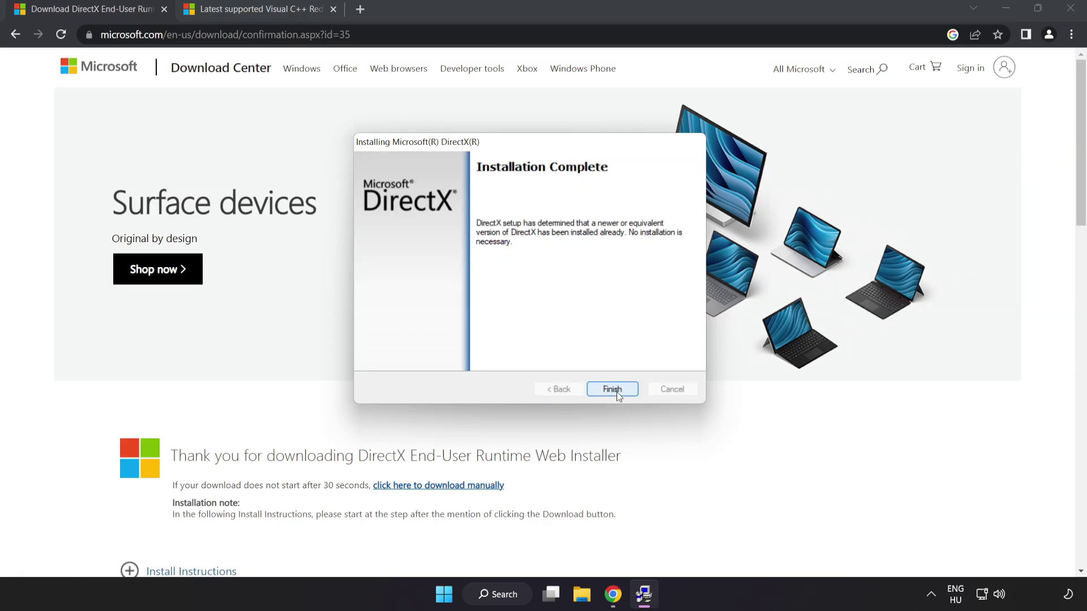
{"action": "left_click", "coordinate": [613, 390]}
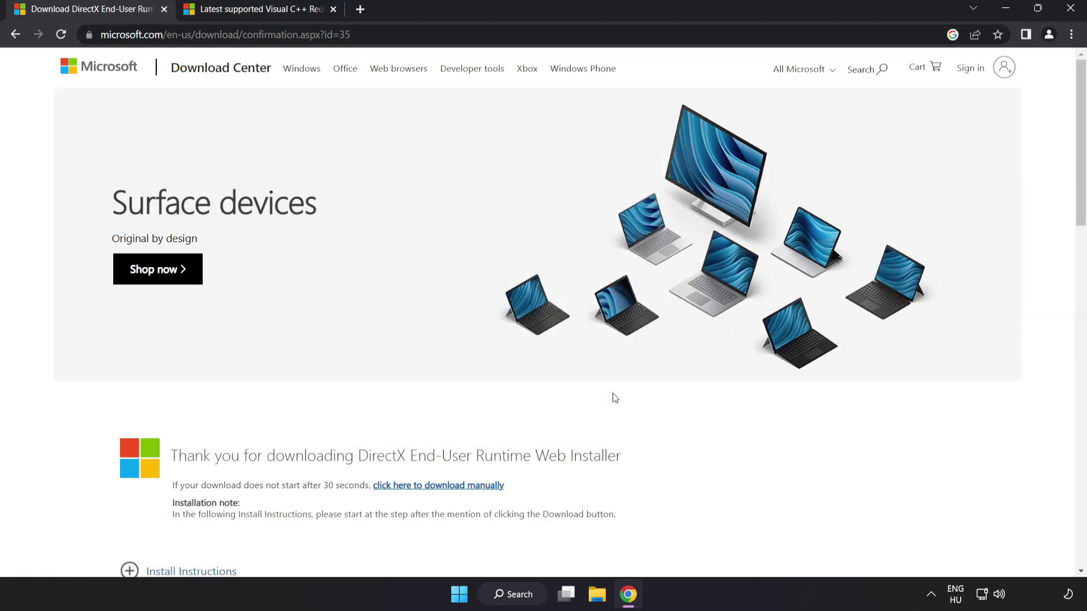
Step: Close the DirectX tab and download the ARM64, X86 and X64 Visual C++ Redistributables
{"action": "left_click", "coordinate": [164, 10]}
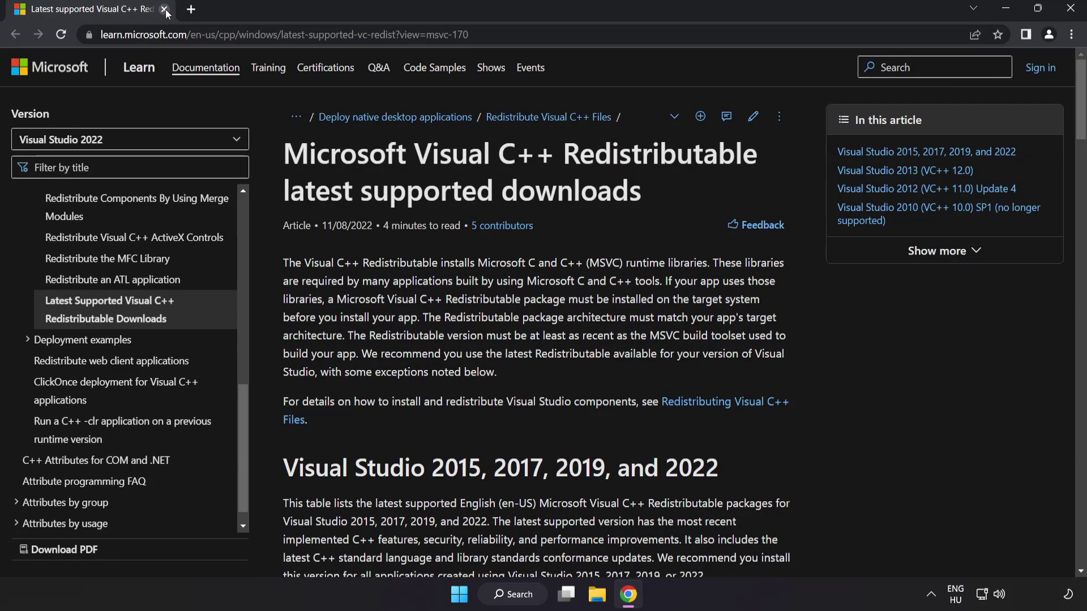
{"action": "left_click", "coordinate": [519, 31]}
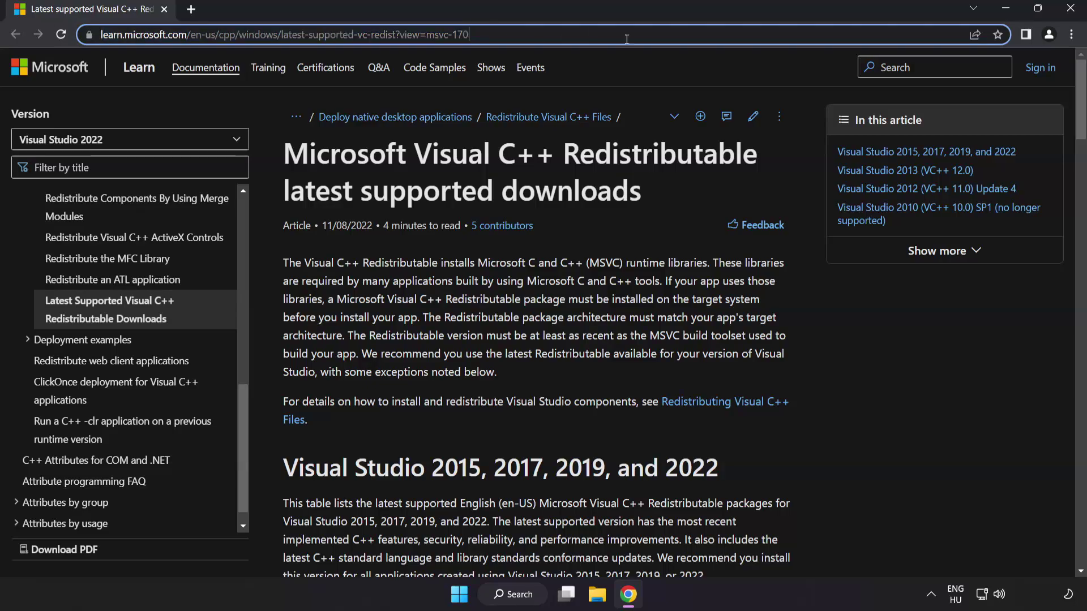
{"action": "left_click", "coordinate": [554, 168]}
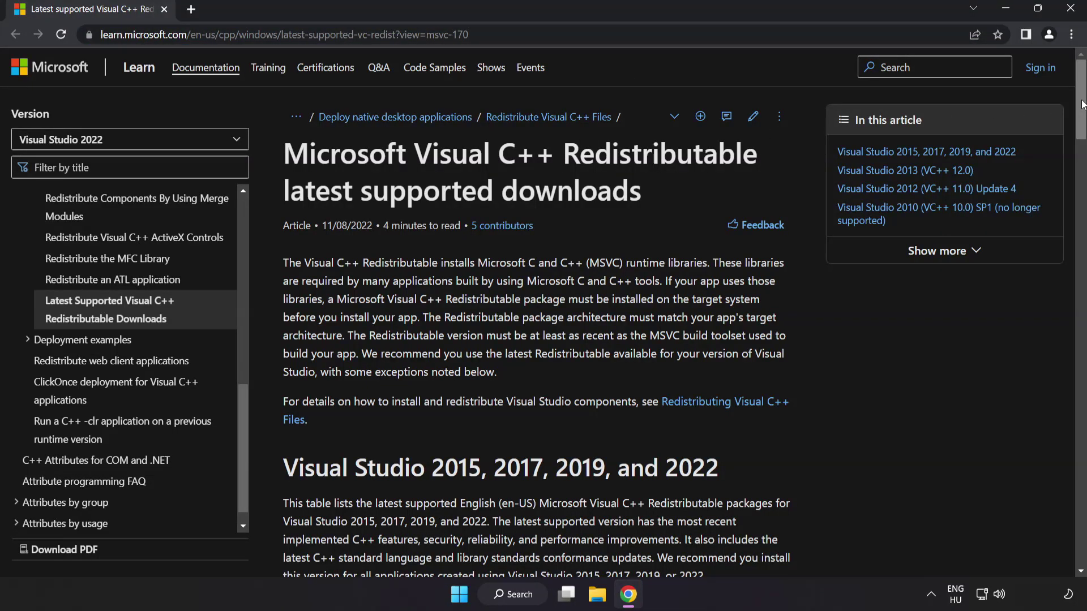
{"action": "left_click_drag", "start_coordinate": [1082, 105], "coordinate": [1070, 163]}
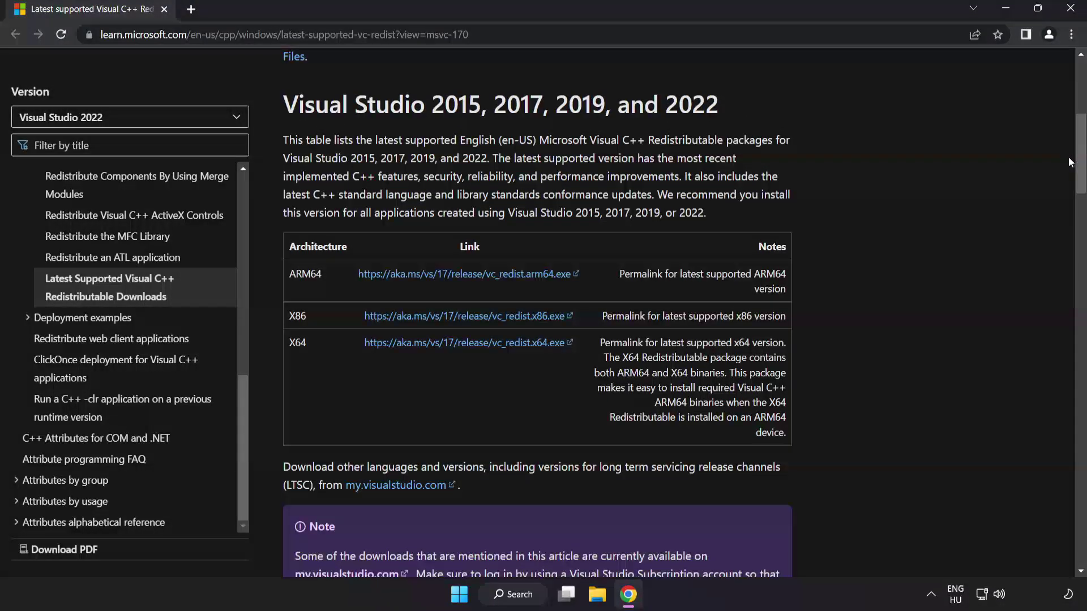
{"action": "left_click", "coordinate": [450, 278]}
{"action": "left_click", "coordinate": [463, 317]}
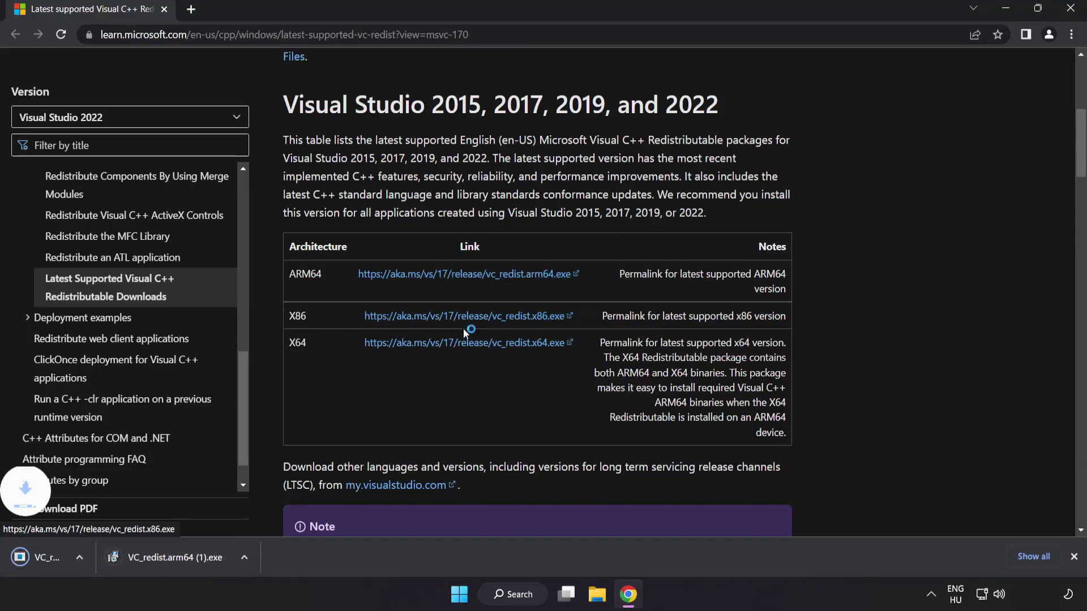
{"action": "left_click", "coordinate": [467, 343]}
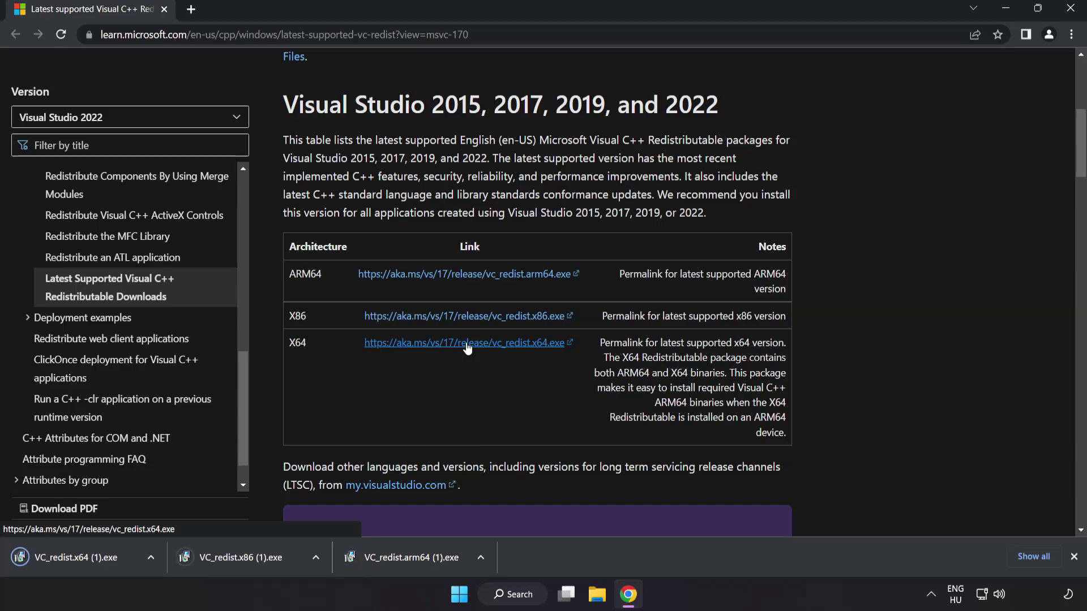
Step: Attempt the Arm64 Visual C++ Redistributable install, which fails, and dismiss the message
{"action": "left_click", "coordinate": [409, 559]}
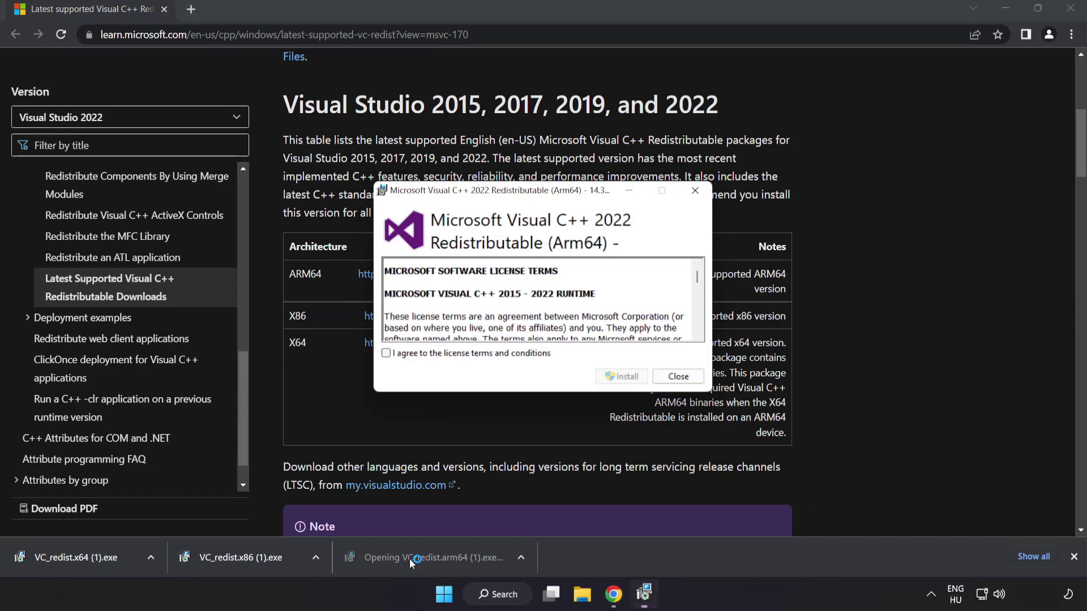
{"action": "left_click_drag", "start_coordinate": [697, 276], "coordinate": [697, 321]}
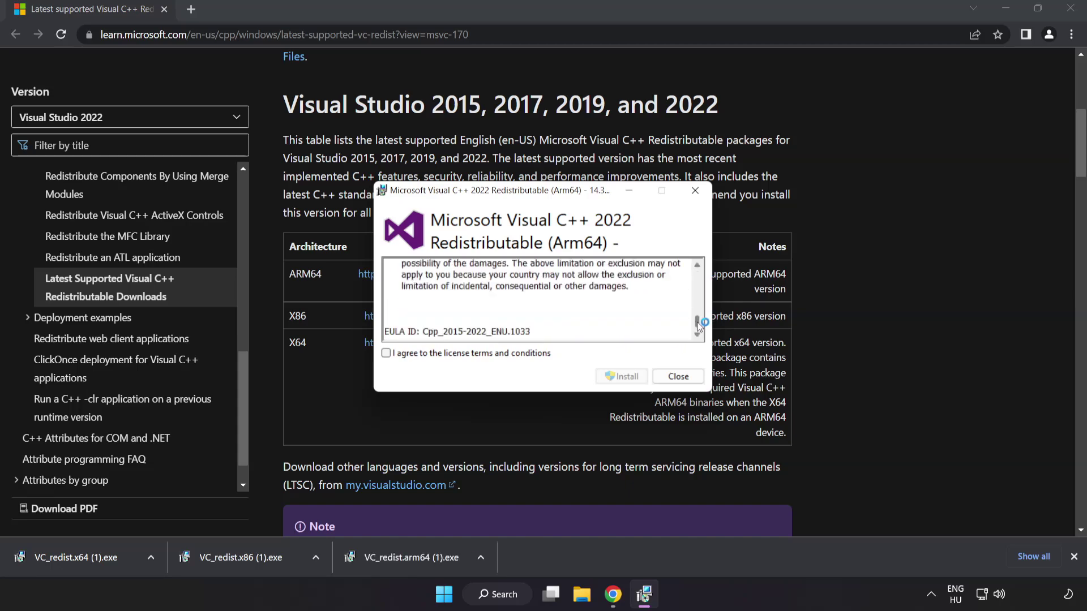
{"action": "left_click", "coordinate": [388, 353]}
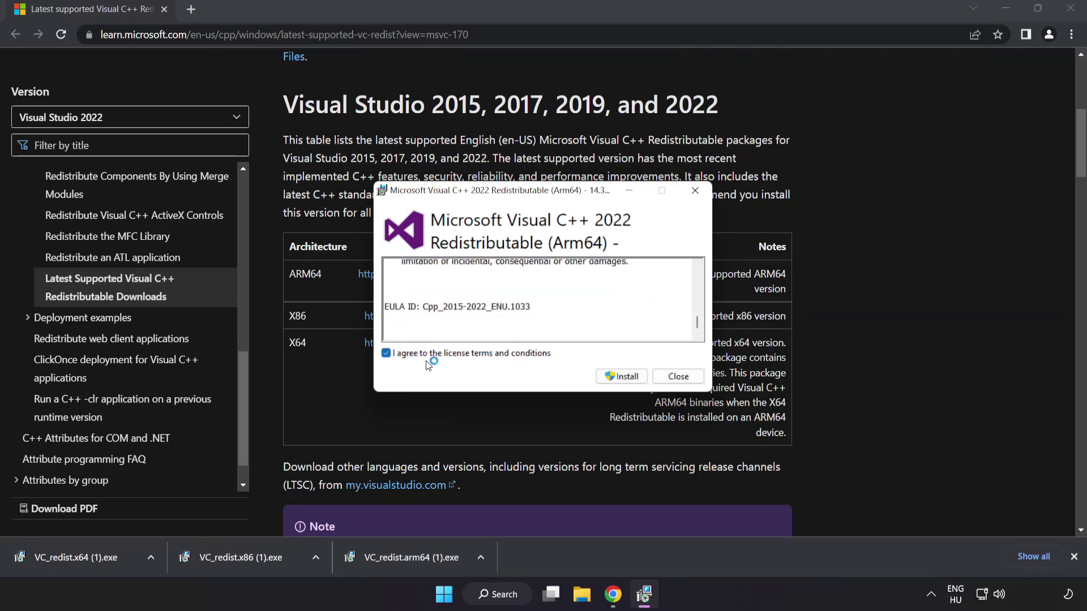
{"action": "left_click", "coordinate": [621, 378]}
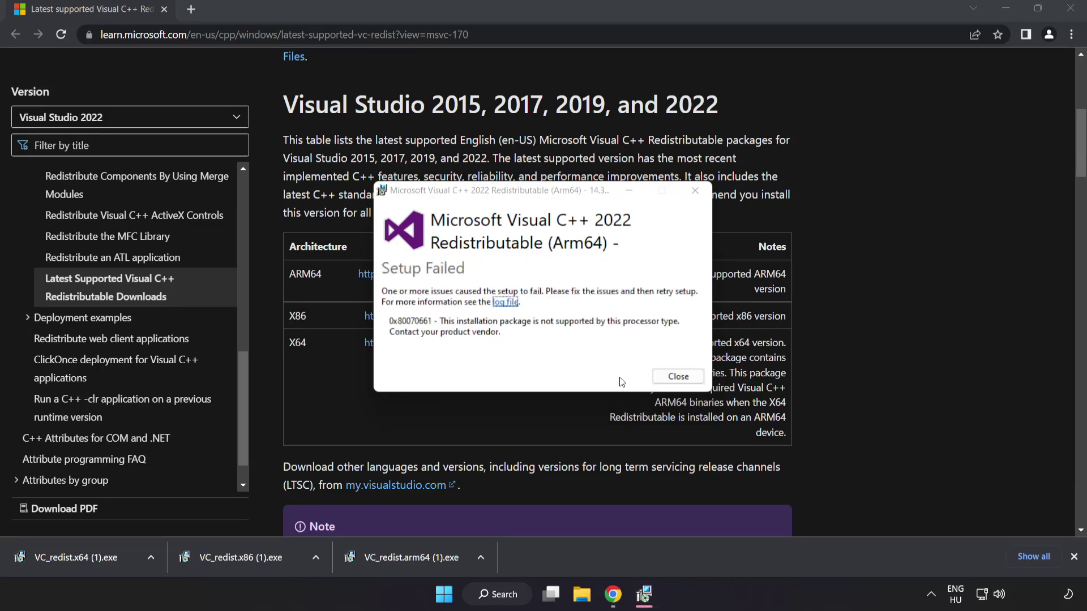
{"action": "left_click", "coordinate": [675, 377]}
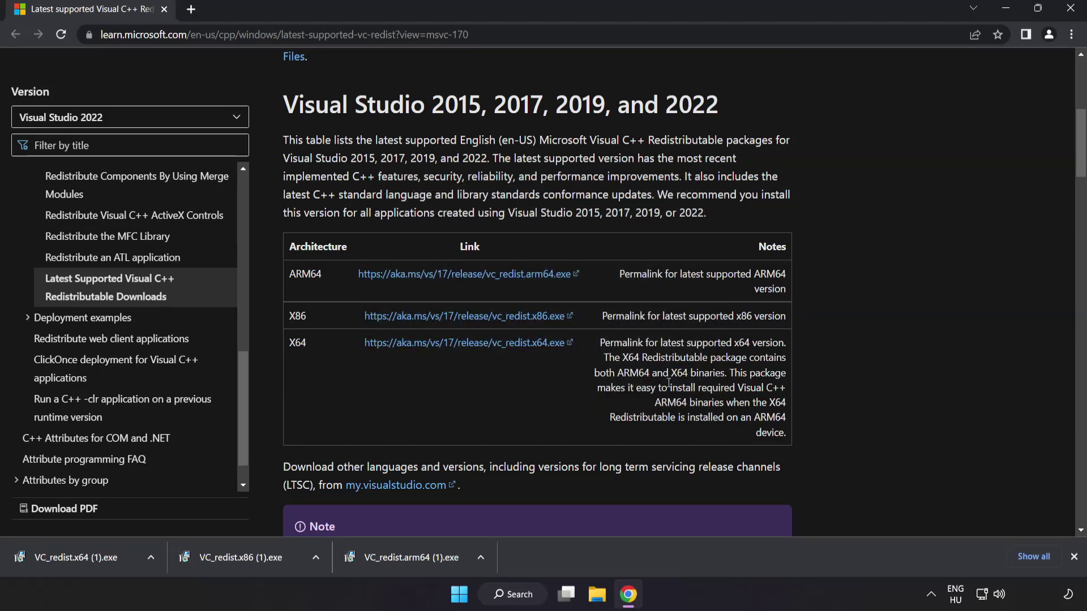
Step: Install the x86 redistributable successfully, try the x64 one, which fails, and close both dialogs
{"action": "left_click", "coordinate": [245, 559]}
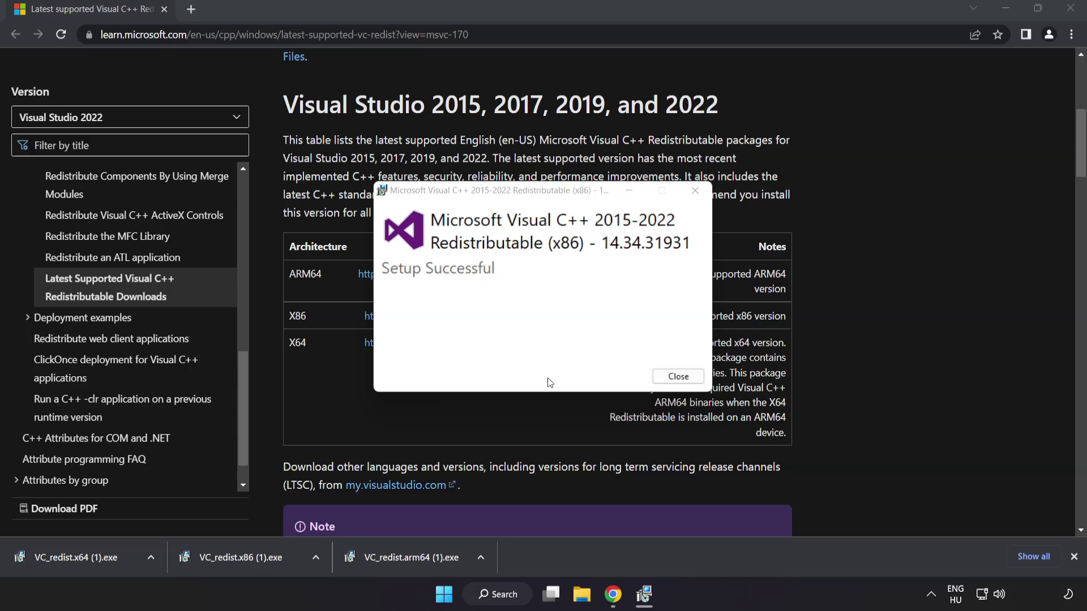
{"action": "left_click", "coordinate": [677, 376]}
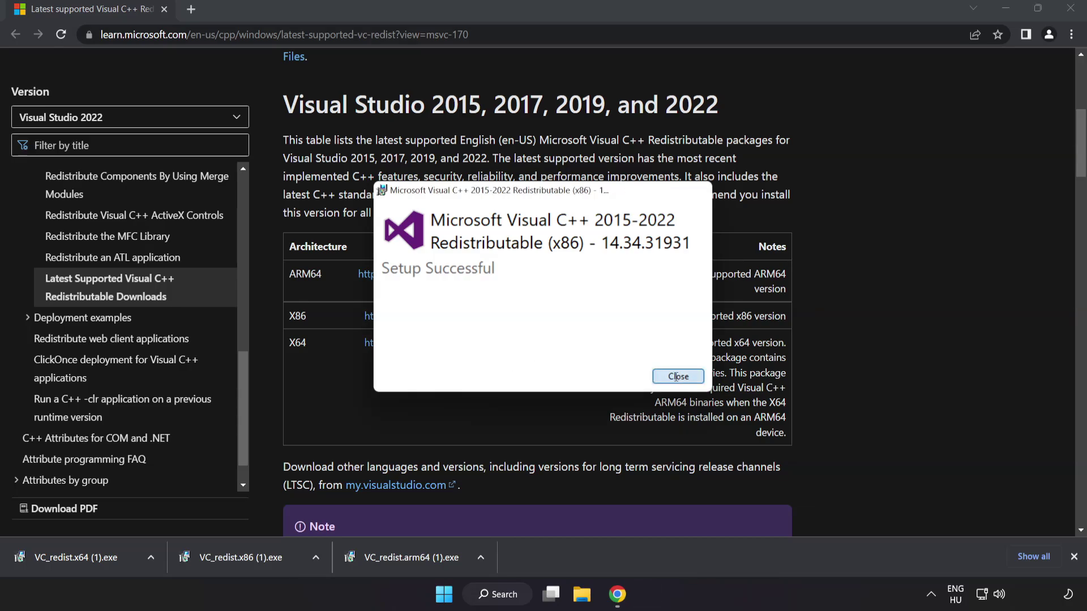
{"action": "left_click", "coordinate": [97, 557]}
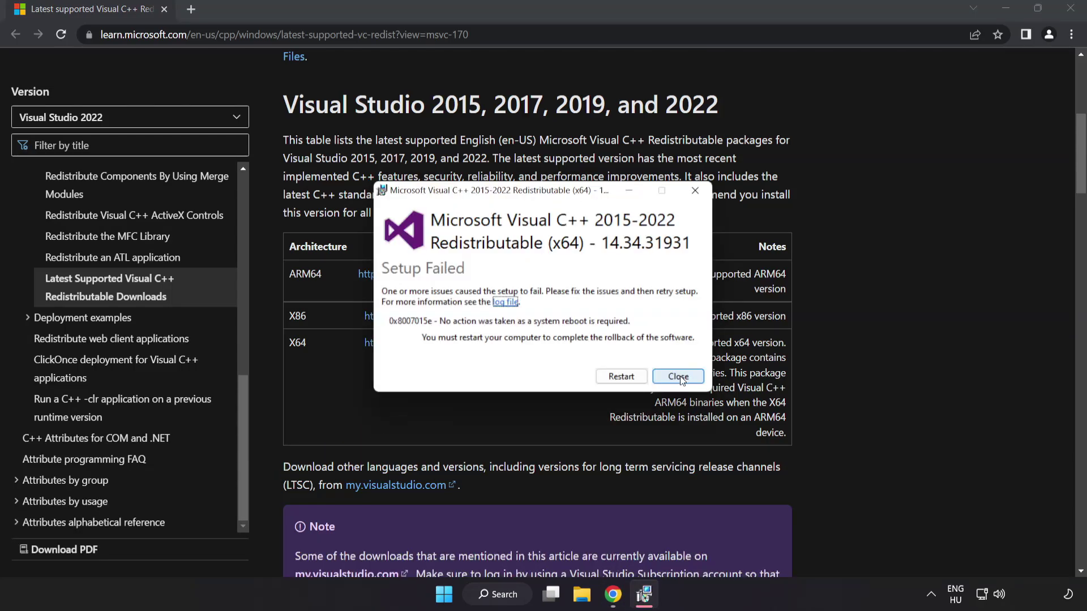
{"action": "left_click", "coordinate": [678, 377]}
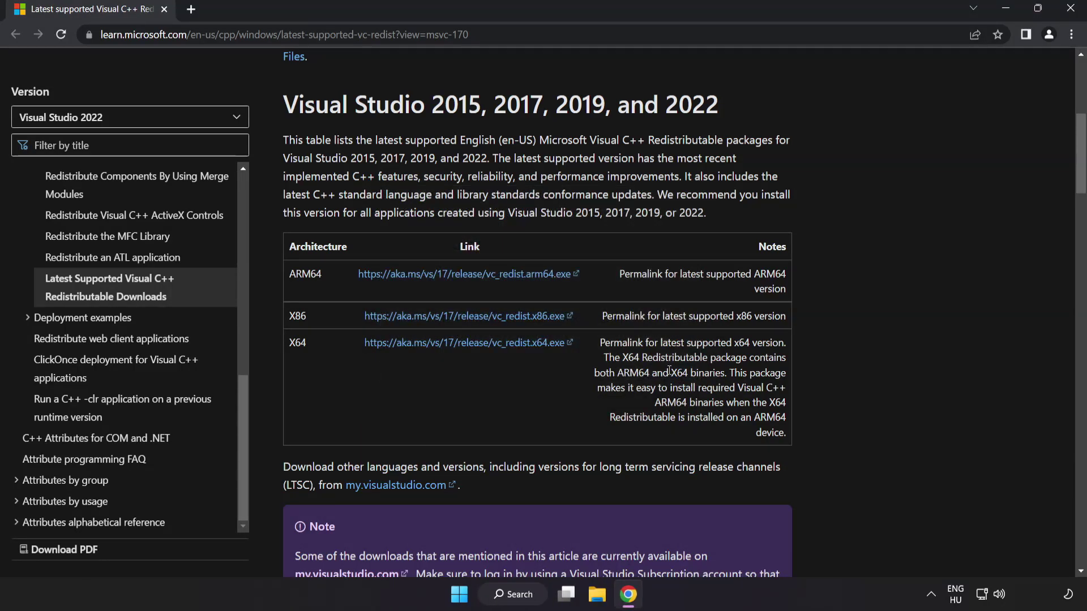
Step: Close the browser, launch Command Prompt as administrator via search, and centre its window
{"action": "left_click", "coordinate": [1068, 11]}
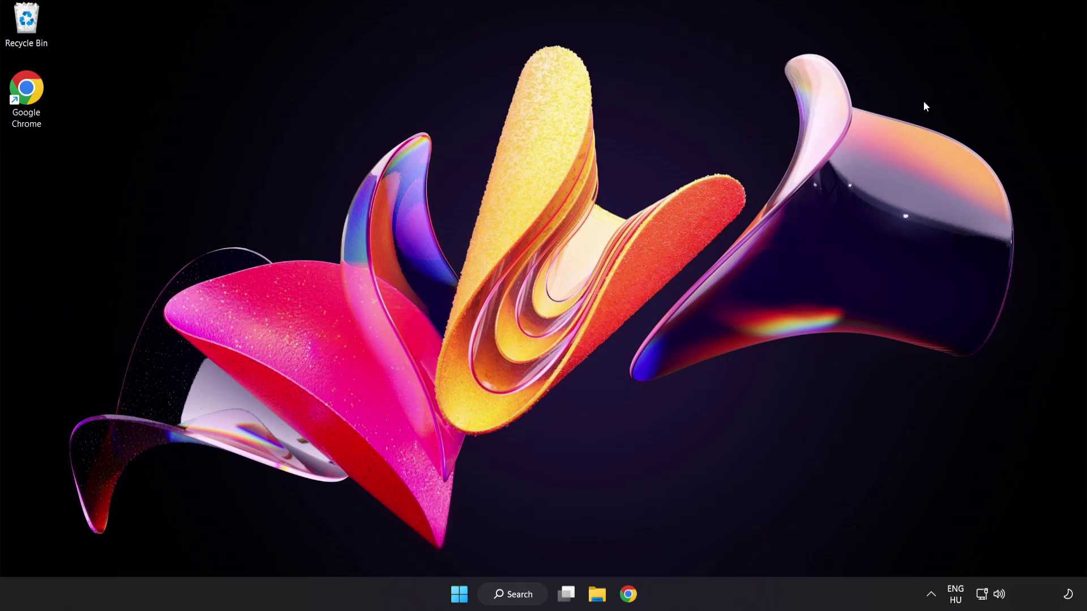
{"action": "left_click", "coordinate": [515, 597]}
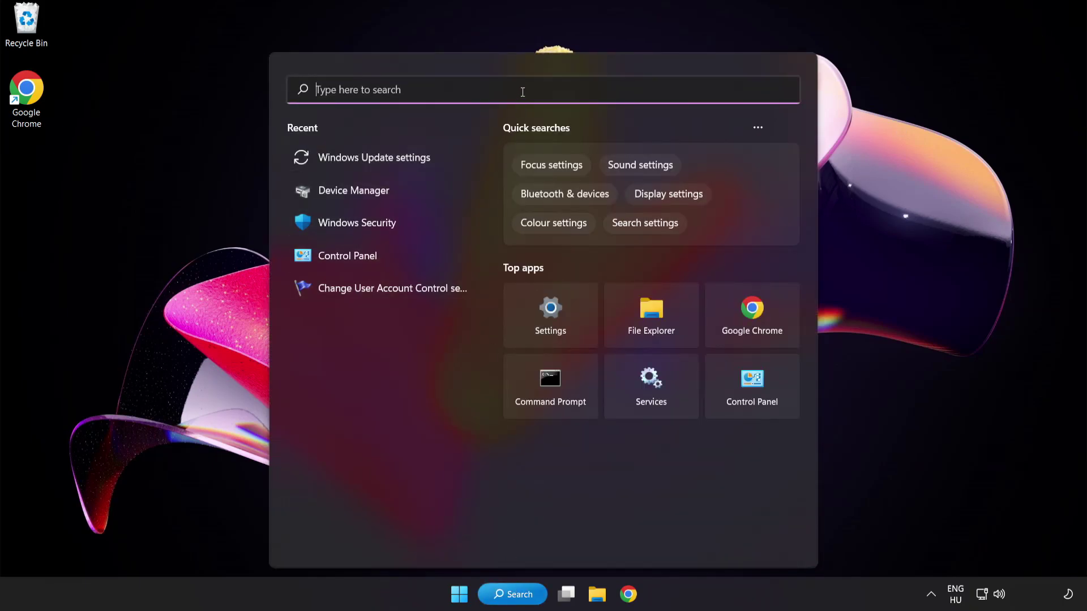
{"action": "type", "text": "cmd"}
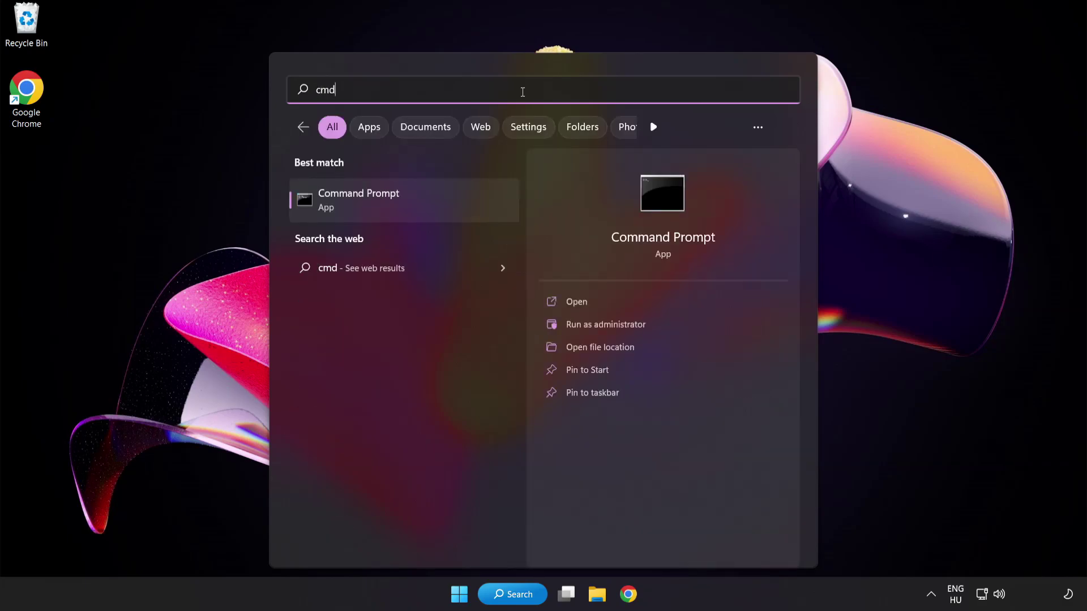
{"action": "right_click", "coordinate": [408, 209]}
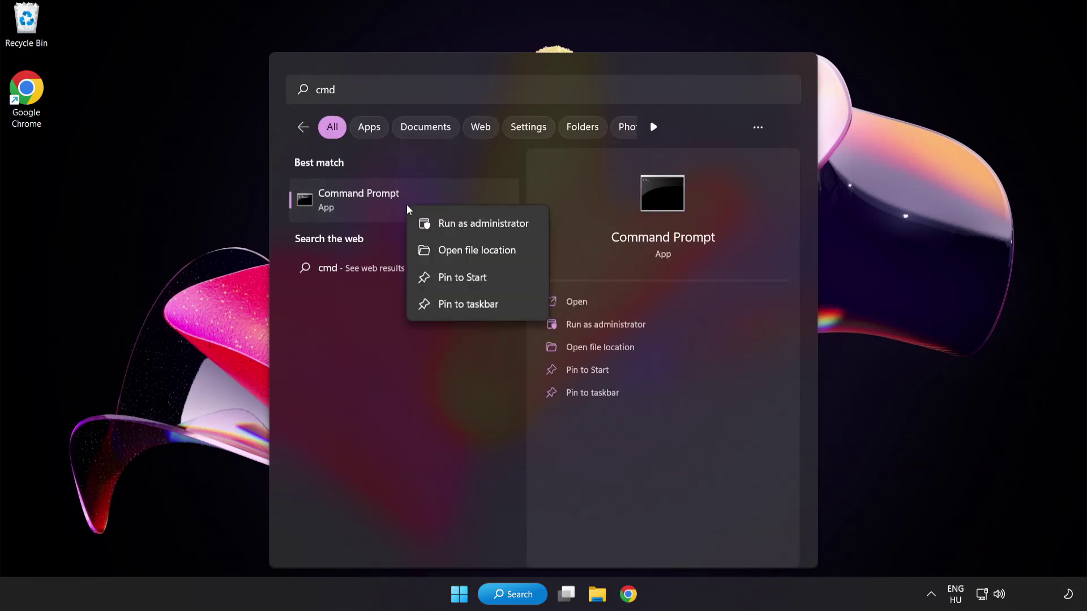
{"action": "left_click", "coordinate": [459, 224]}
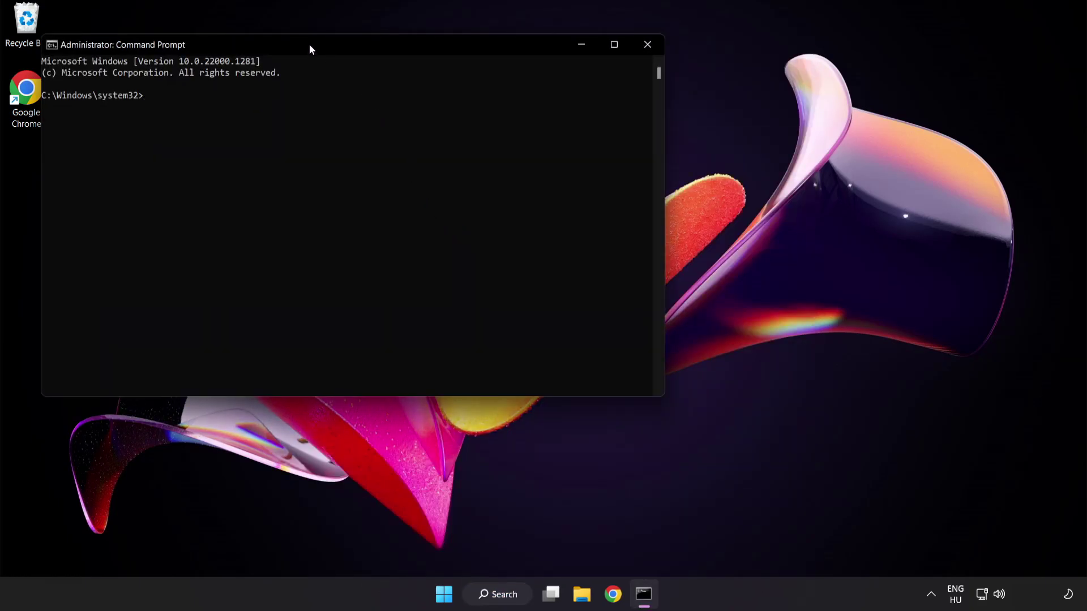
{"action": "left_click_drag", "start_coordinate": [310, 49], "coordinate": [473, 114]}
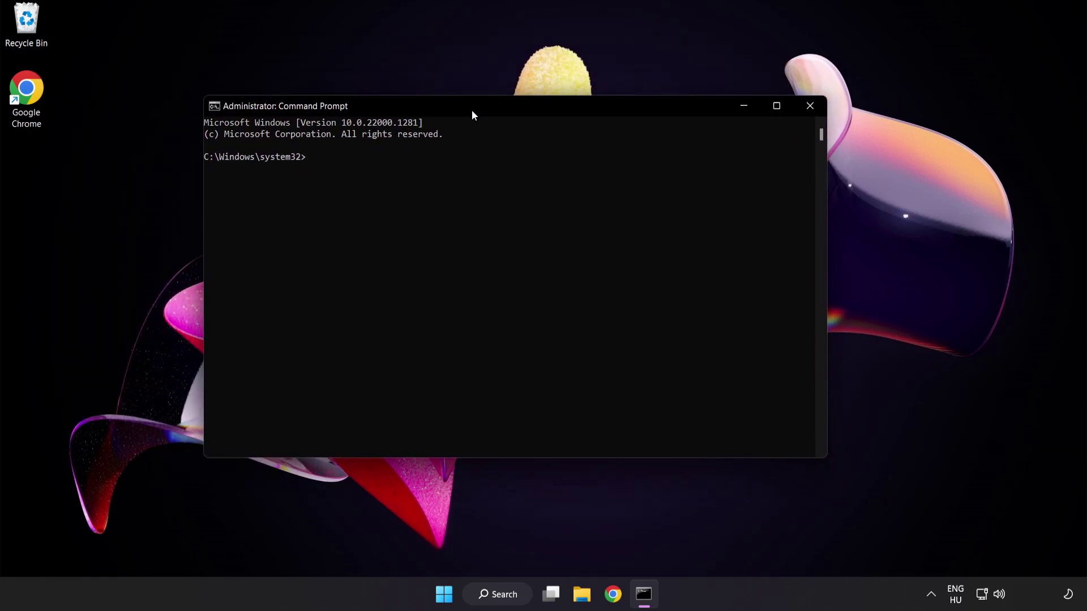
Step: Run sfc /scannow and let verification reach 100% with no integrity violations
{"action": "type", "text": "sfc"}
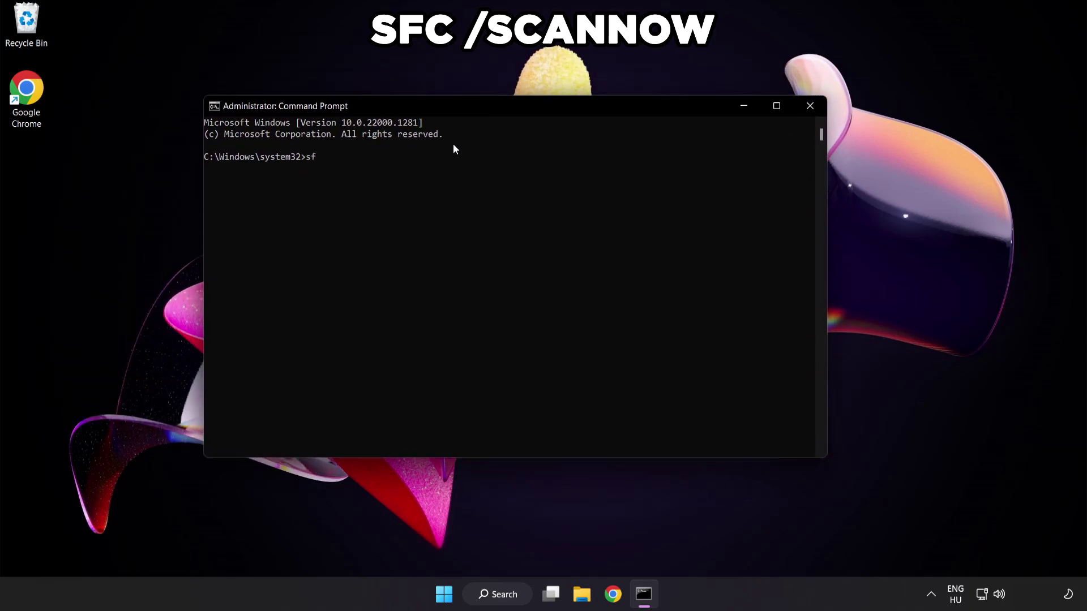
{"action": "type", "text": " /scannow"}
{"action": "key", "text": "Return"}
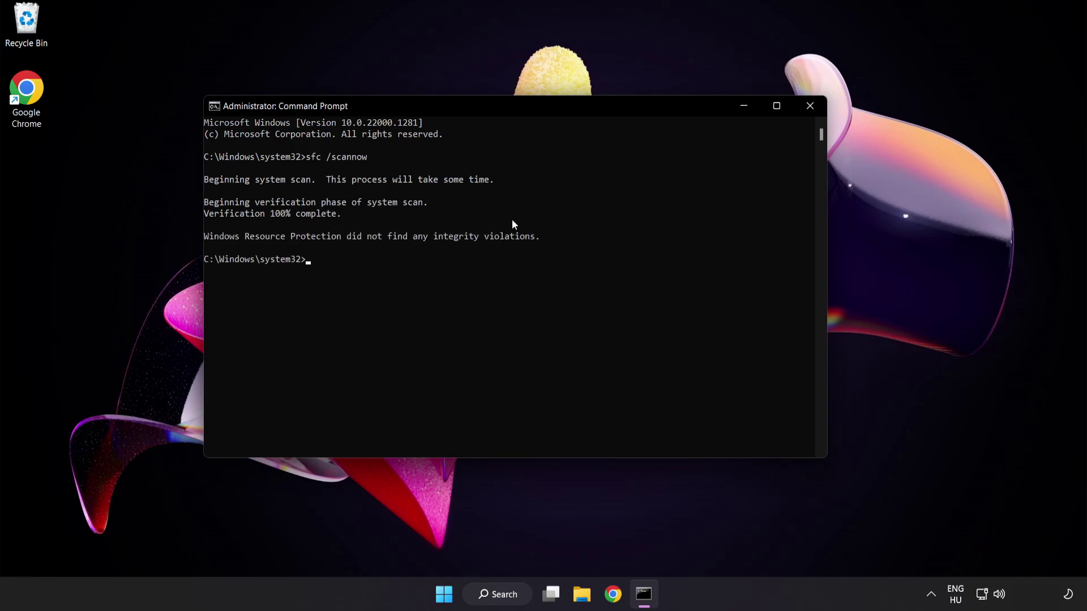
Step: Close Command Prompt and bring up the Start menu's power options
{"action": "left_click", "coordinate": [808, 111]}
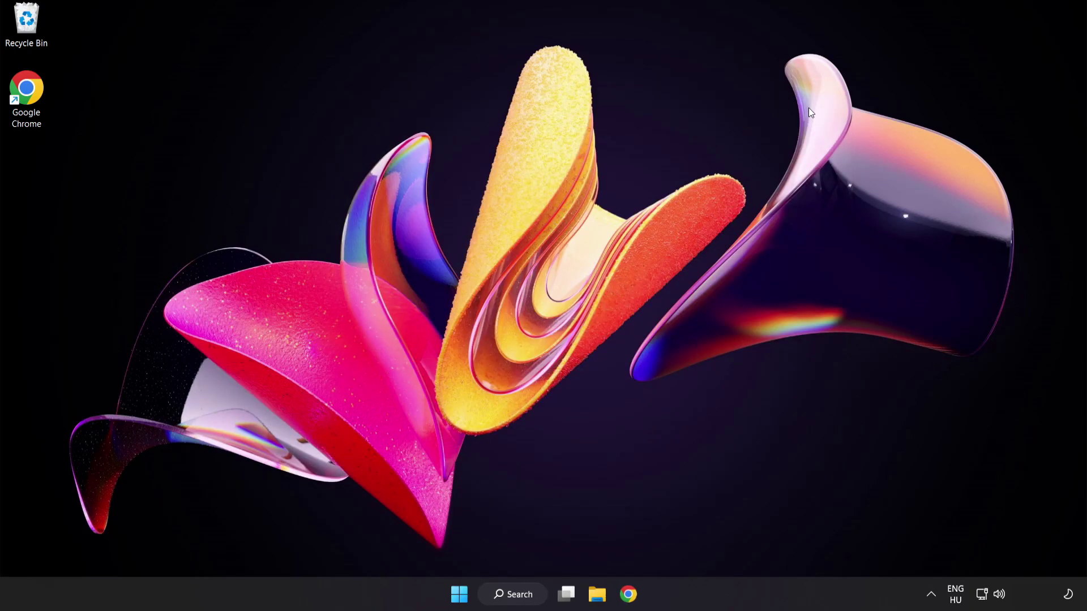
{"action": "left_click", "coordinate": [459, 594]}
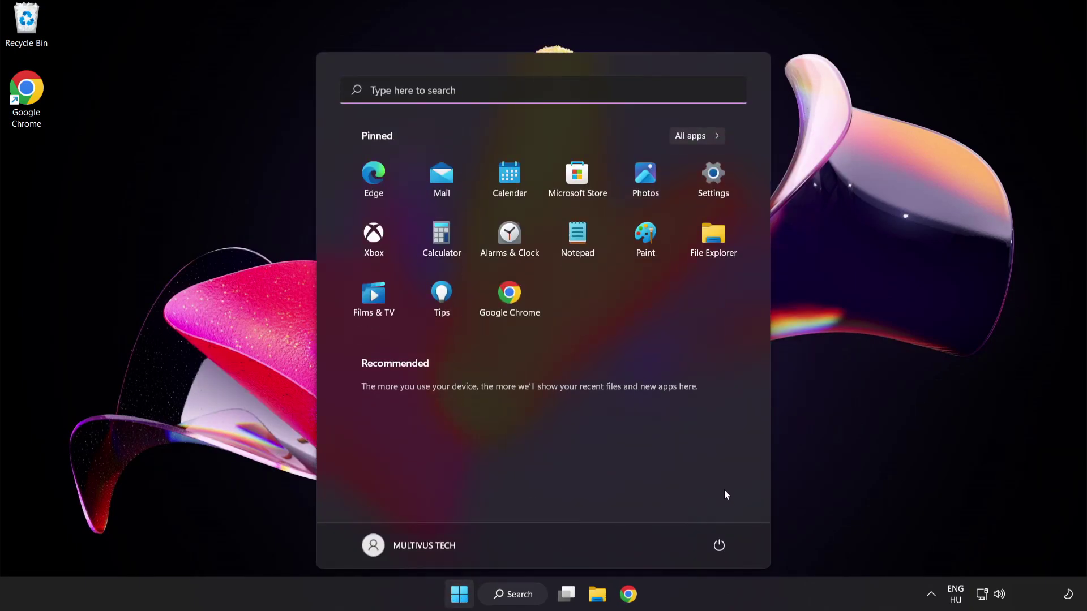
{"action": "left_click", "coordinate": [719, 545]}
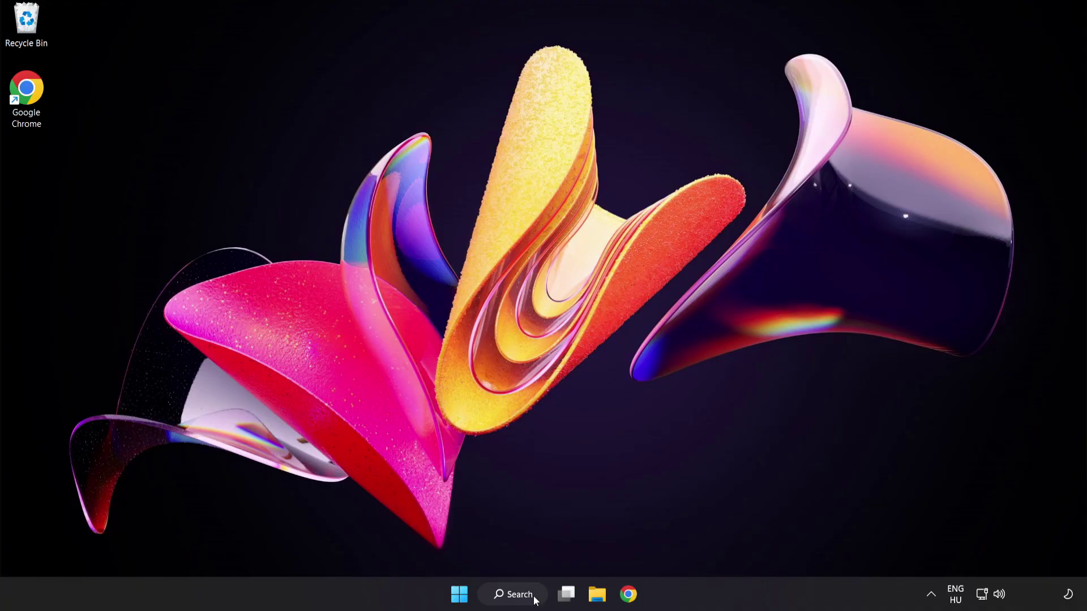
Step: Open Windows Security's Virus & threat protection settings and scroll down to Exclusions
{"action": "left_click", "coordinate": [521, 595]}
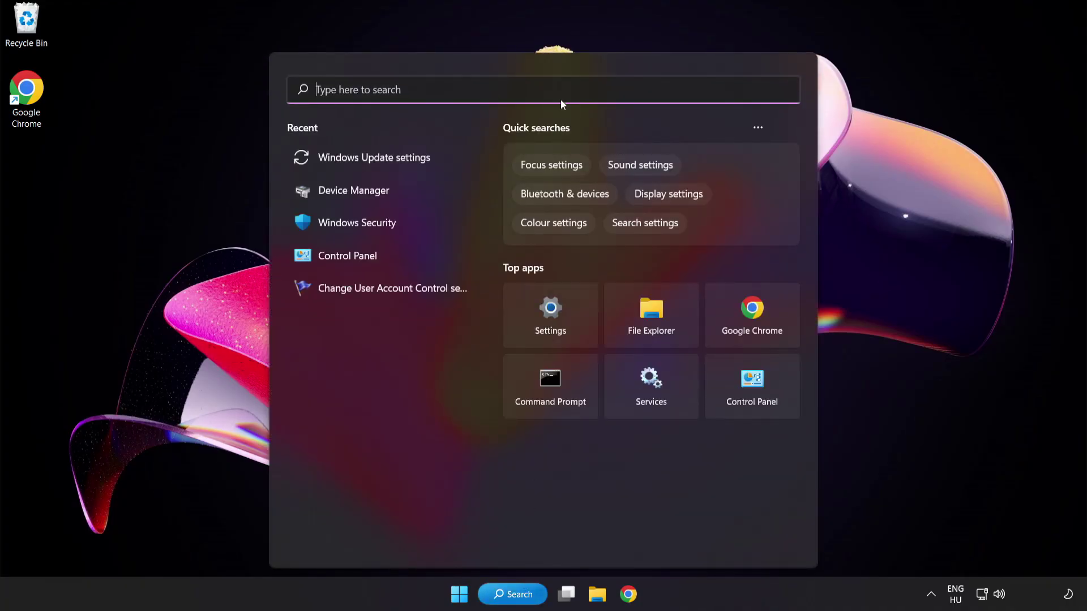
{"action": "type", "text": "security"}
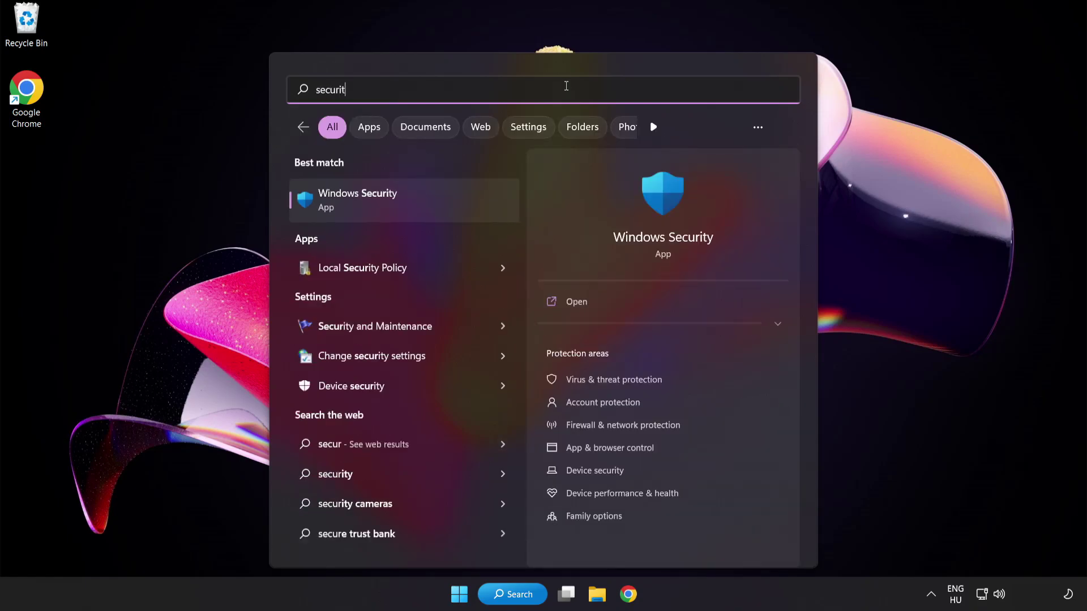
{"action": "left_click", "coordinate": [410, 198]}
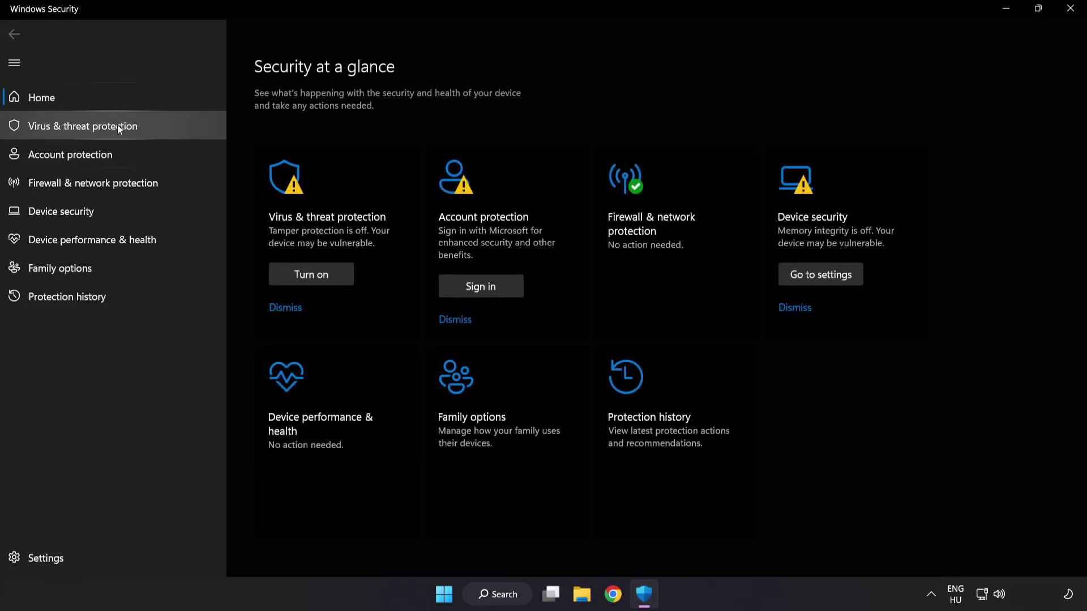
{"action": "left_click", "coordinate": [165, 129]}
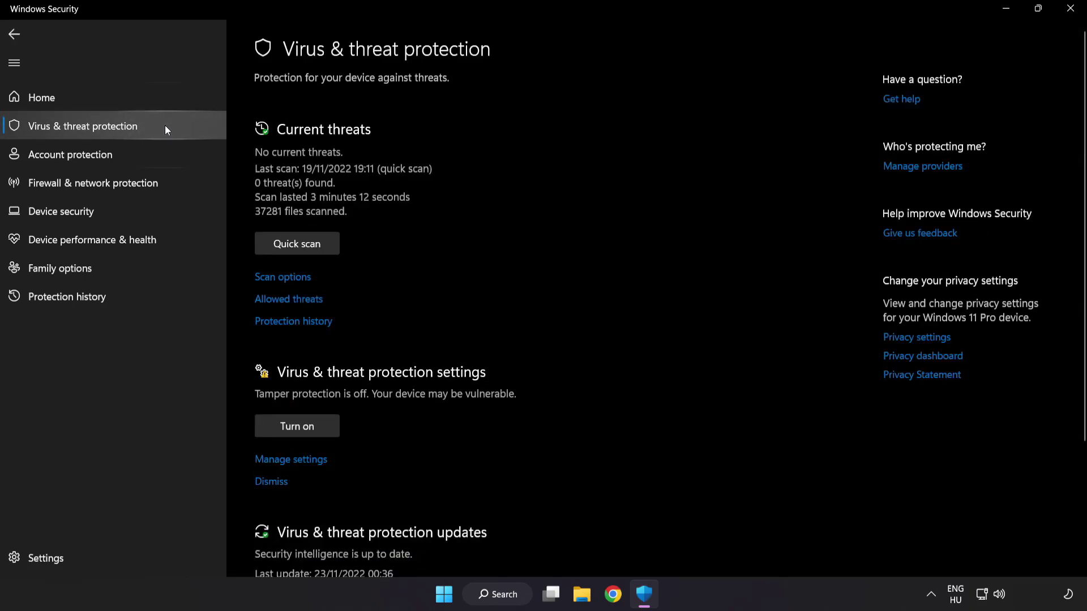
{"action": "scroll", "coordinate": [686, 162], "scroll_direction": "down", "scroll_amount": 3}
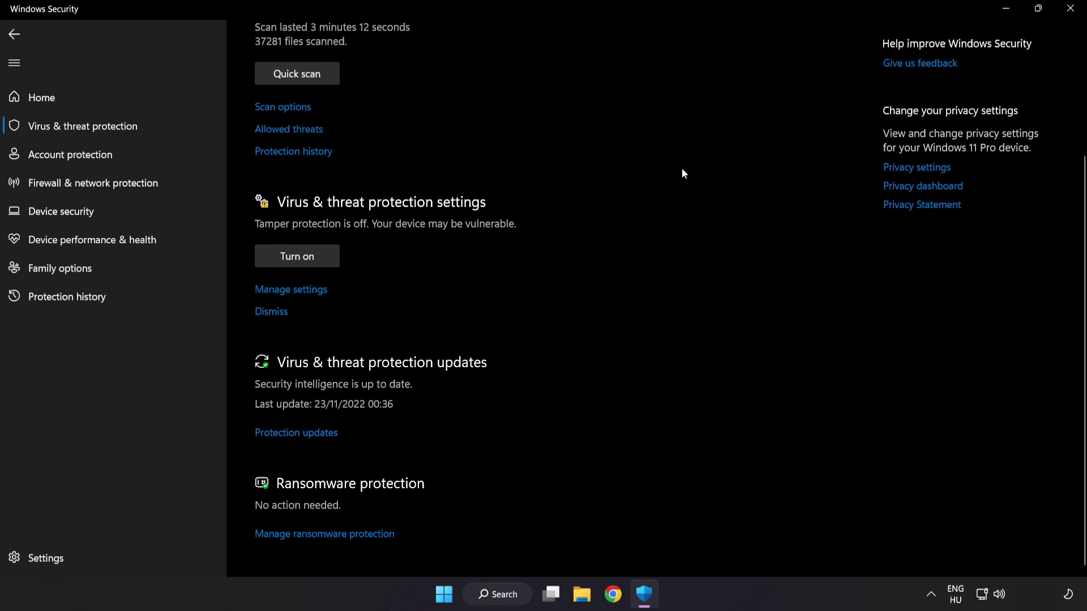
{"action": "left_click", "coordinate": [299, 290]}
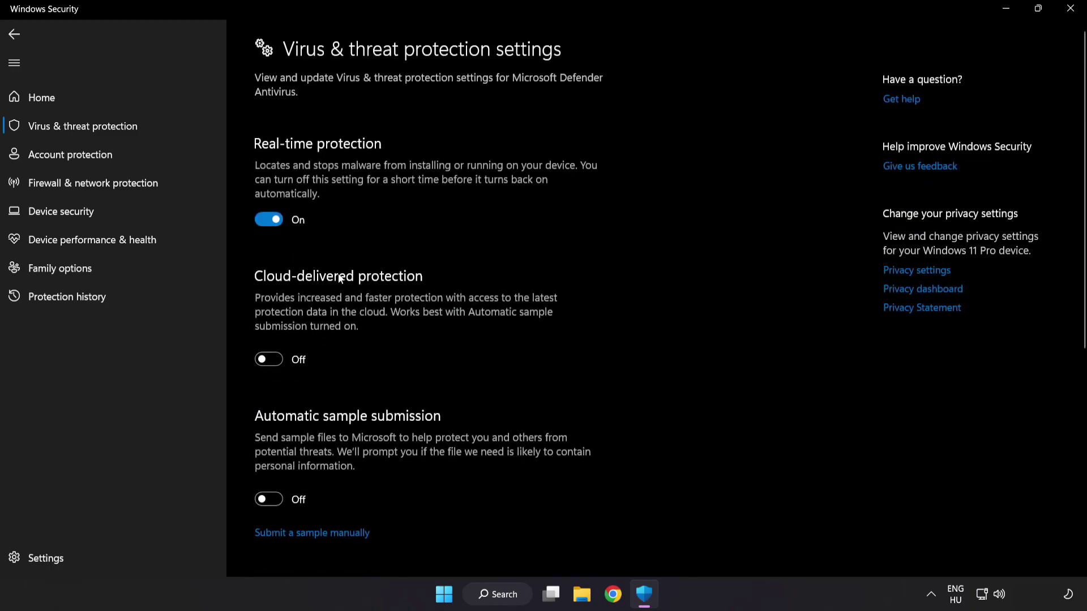
{"action": "scroll", "coordinate": [628, 296], "scroll_direction": "down", "scroll_amount": 6}
{"action": "scroll", "coordinate": [632, 296], "scroll_direction": "down", "scroll_amount": 1}
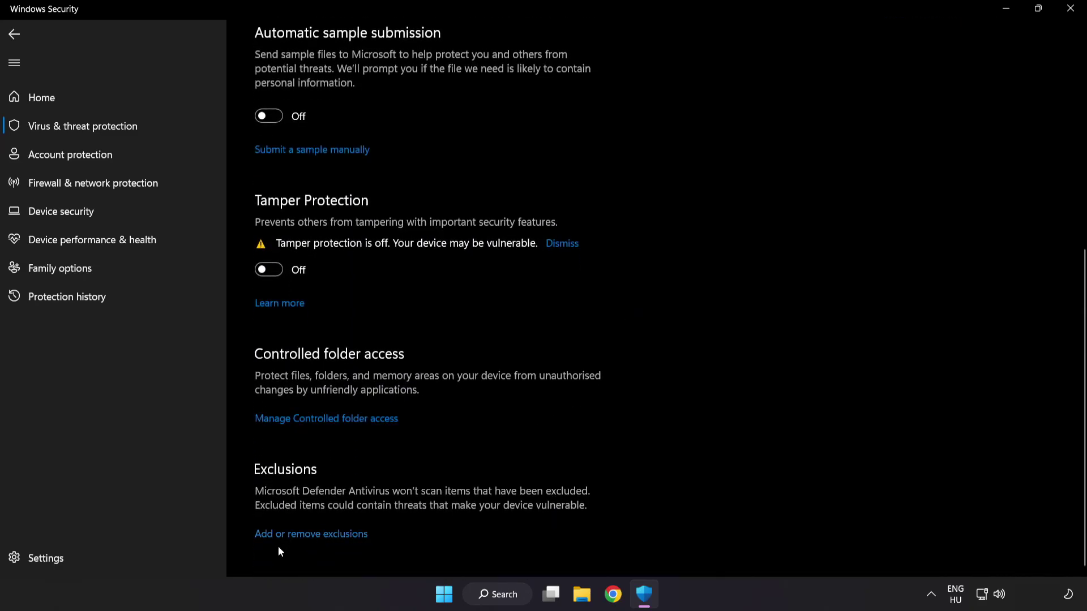
Step: On the Exclusions page, start adding a new Folder exclusion
{"action": "left_click", "coordinate": [317, 535]}
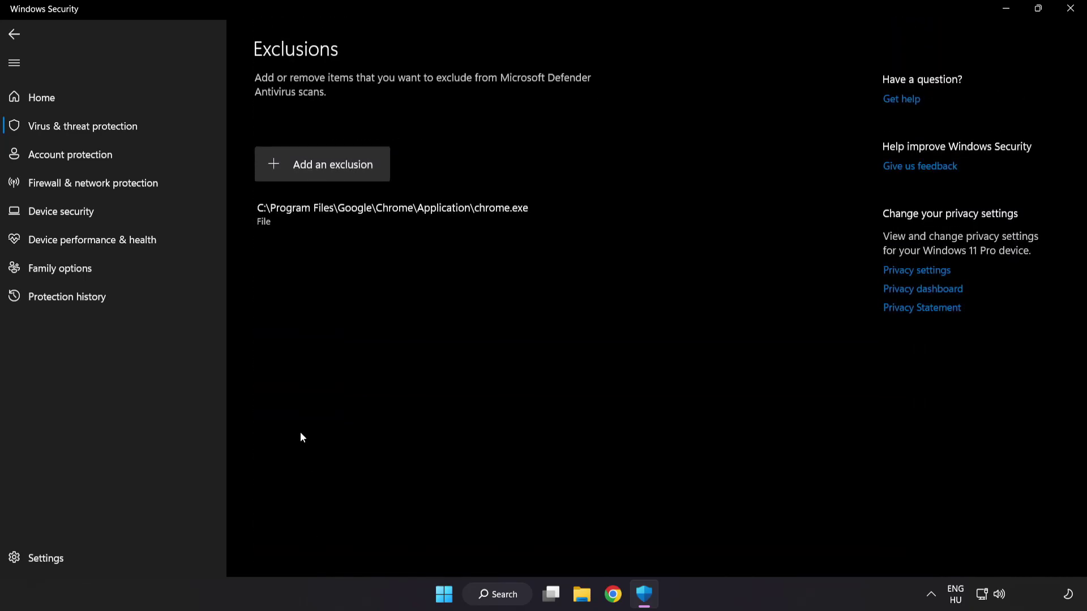
{"action": "left_click", "coordinate": [325, 174]}
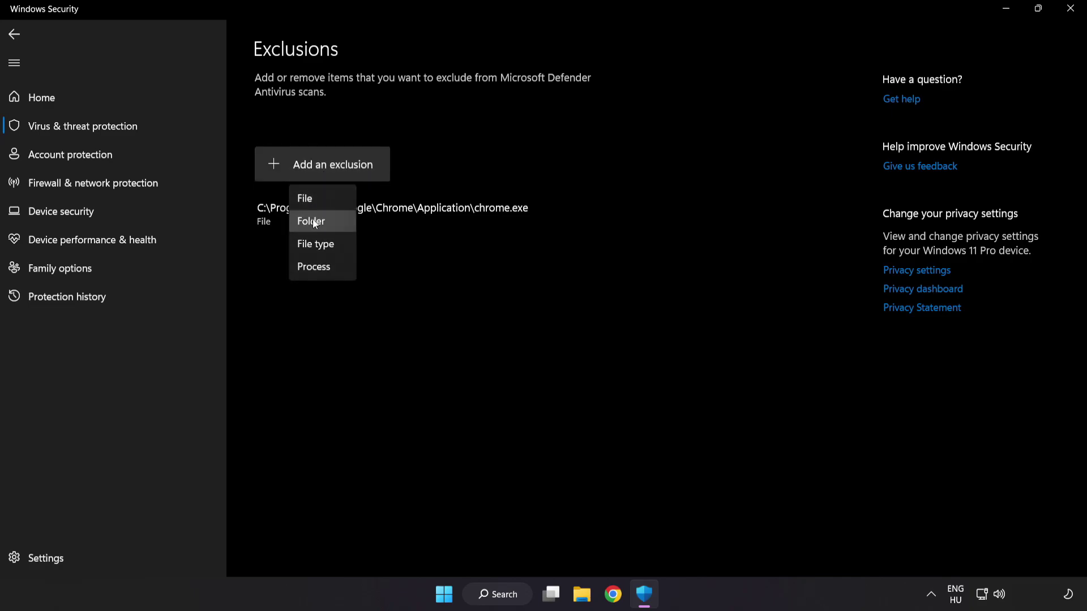
{"action": "left_click", "coordinate": [316, 201]}
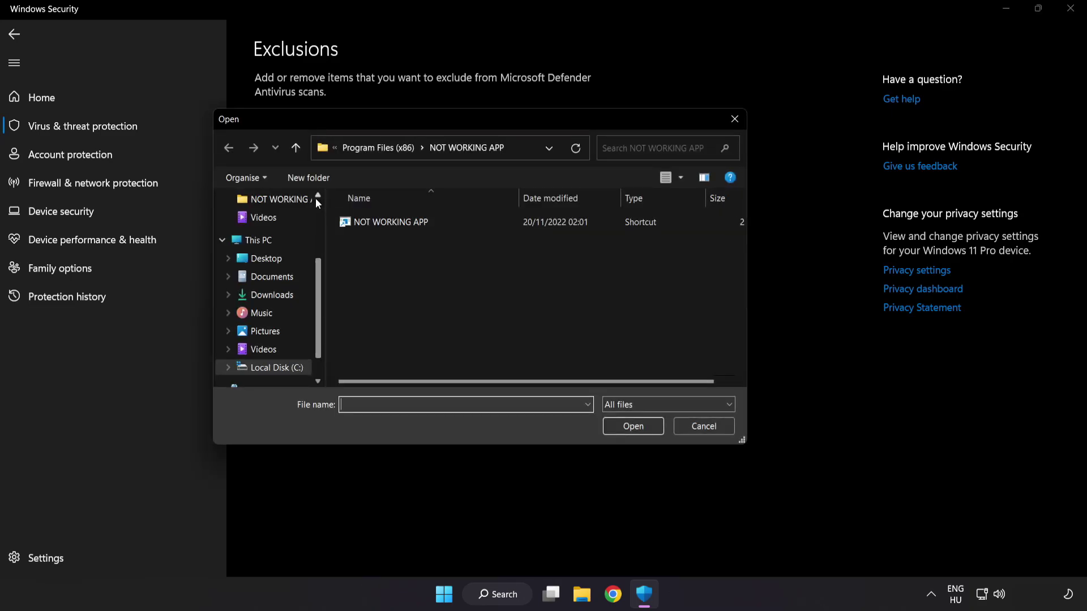
Step: Browse to C:\Program Files (x86)\NOT WORKING APP and confirm it as the exclusion
{"action": "left_click", "coordinate": [347, 152]}
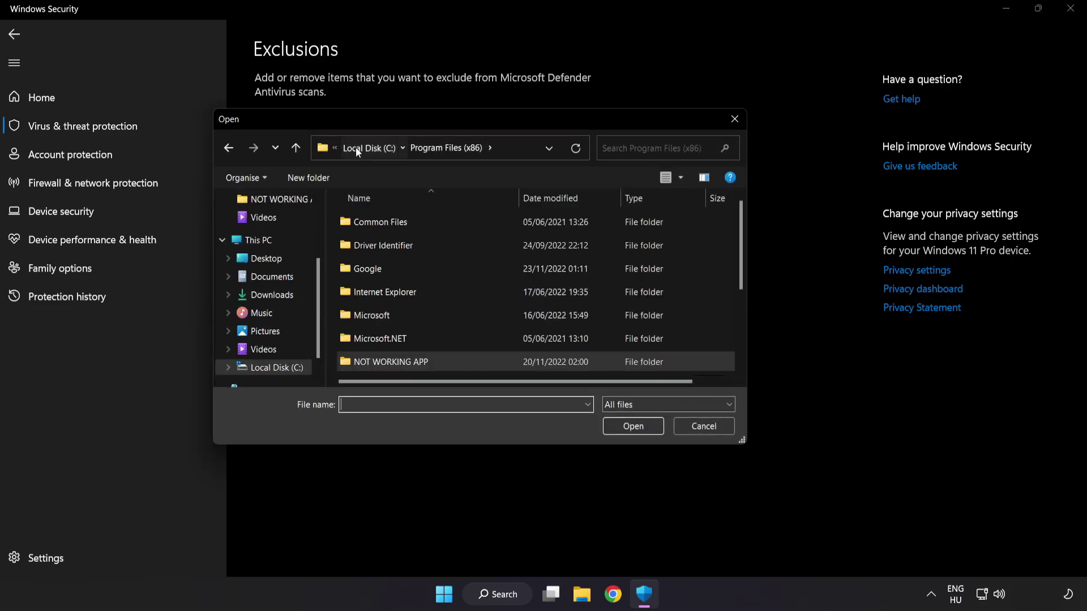
{"action": "left_click", "coordinate": [355, 147]}
{"action": "left_click", "coordinate": [358, 147]}
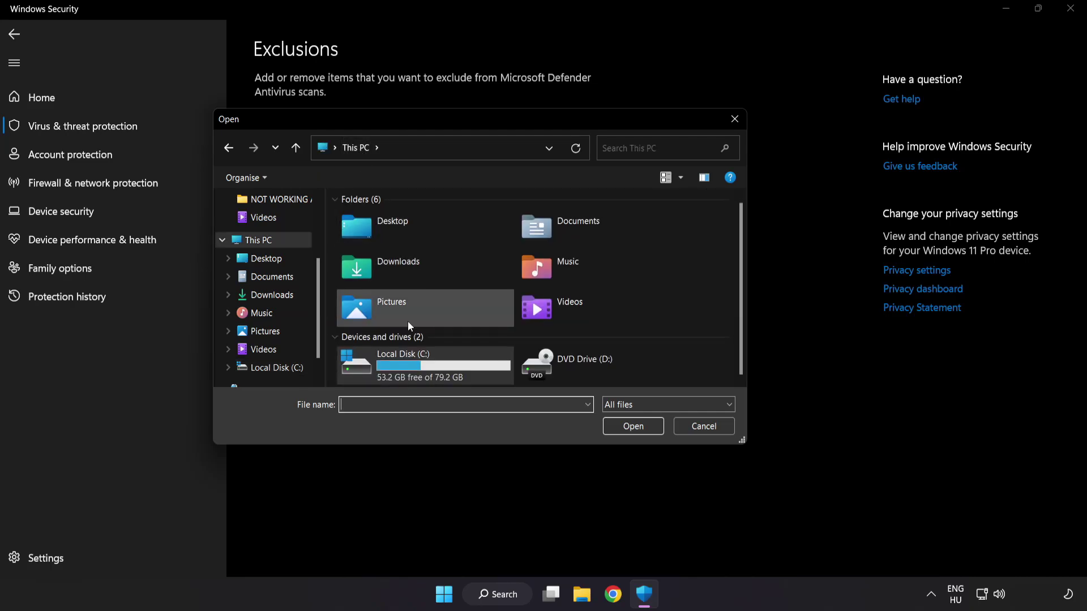
{"action": "double_click", "coordinate": [405, 369]}
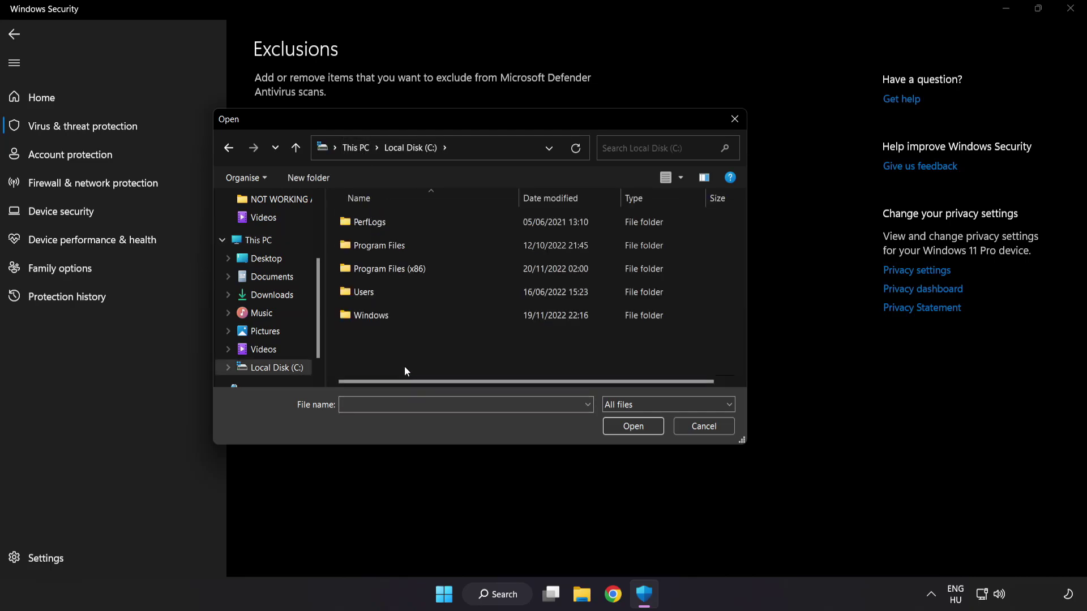
{"action": "double_click", "coordinate": [418, 266]}
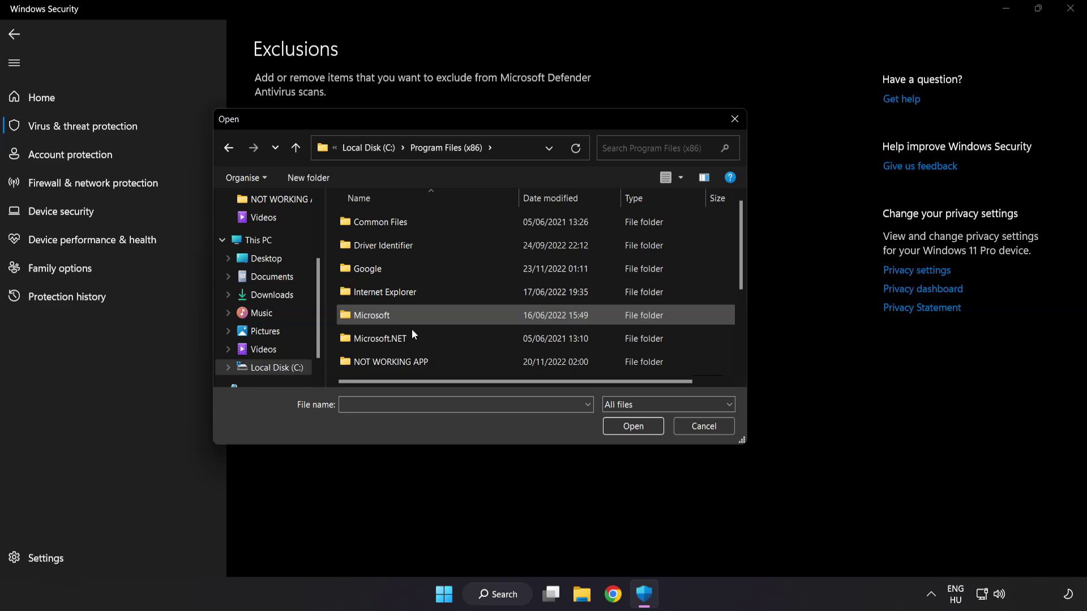
{"action": "scroll", "coordinate": [402, 356], "scroll_direction": "down", "scroll_amount": 1}
{"action": "left_click", "coordinate": [389, 299]}
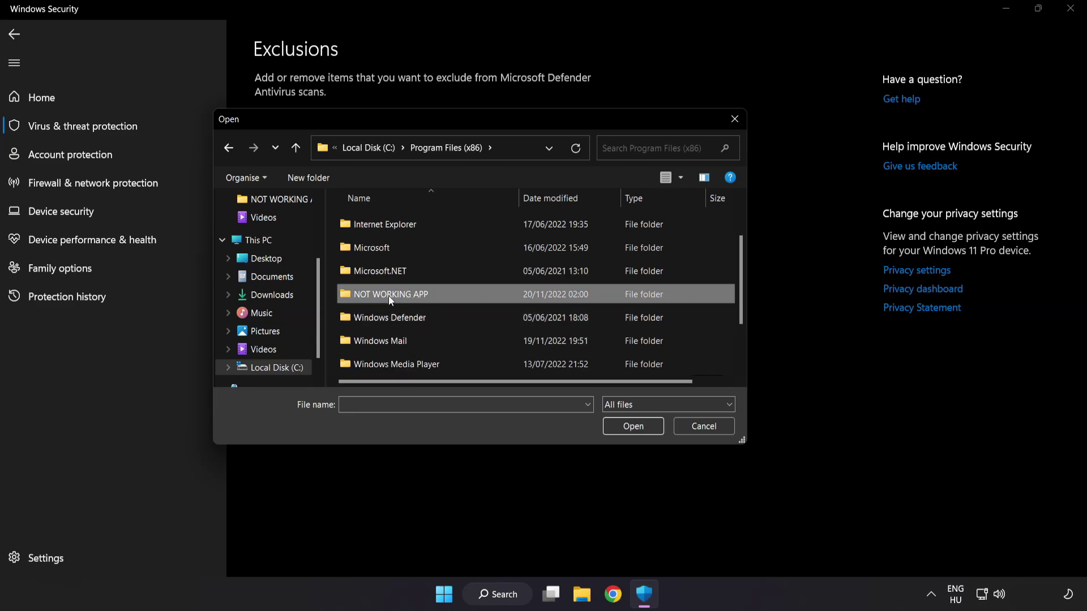
{"action": "double_click", "coordinate": [431, 295]}
{"action": "left_click", "coordinate": [397, 225]}
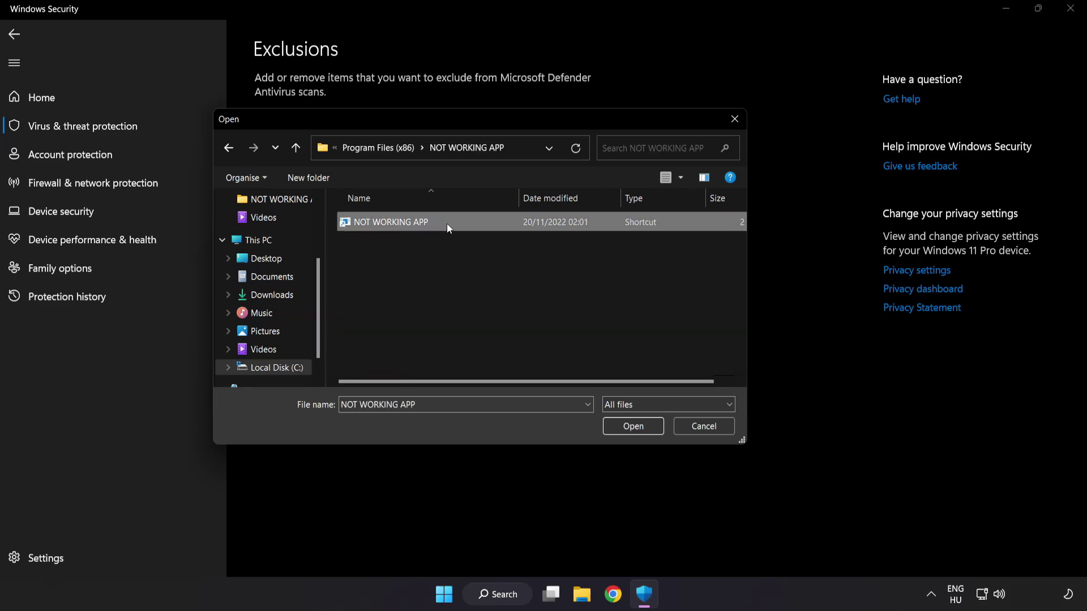
{"action": "left_click", "coordinate": [634, 429]}
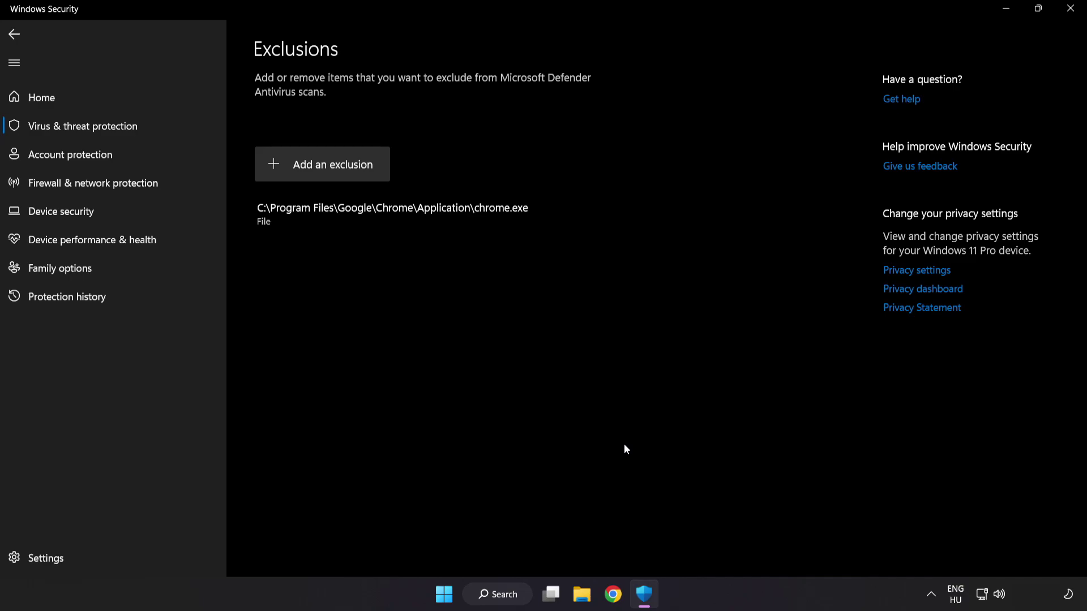
Step: Close Windows Security and show the Start menu's Sleep, Shut down and Restart choices
{"action": "left_click", "coordinate": [1066, 17]}
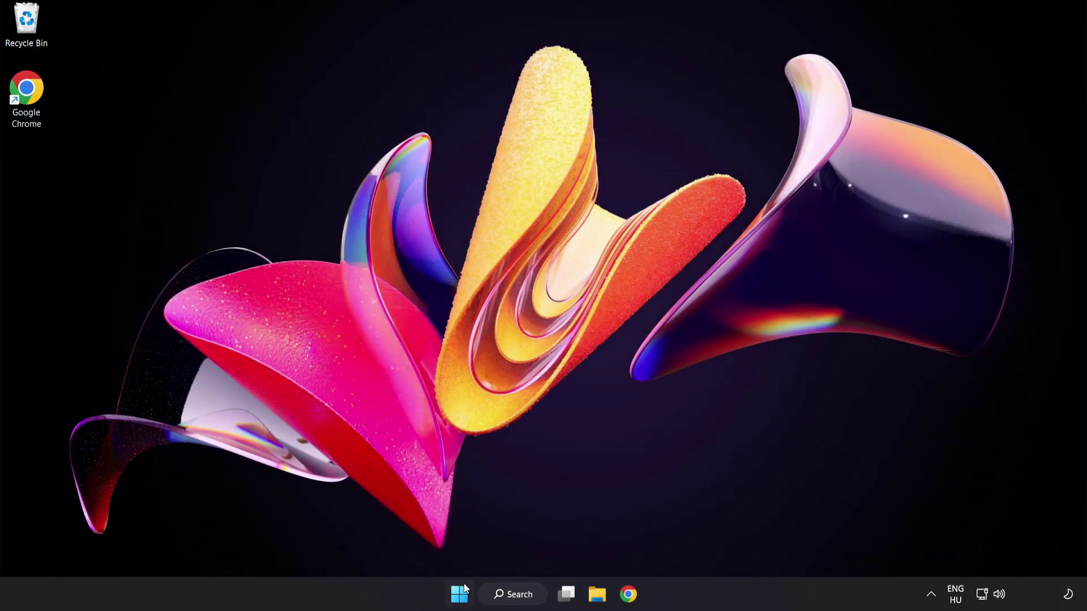
{"action": "left_click", "coordinate": [463, 589]}
{"action": "left_click", "coordinate": [720, 545]}
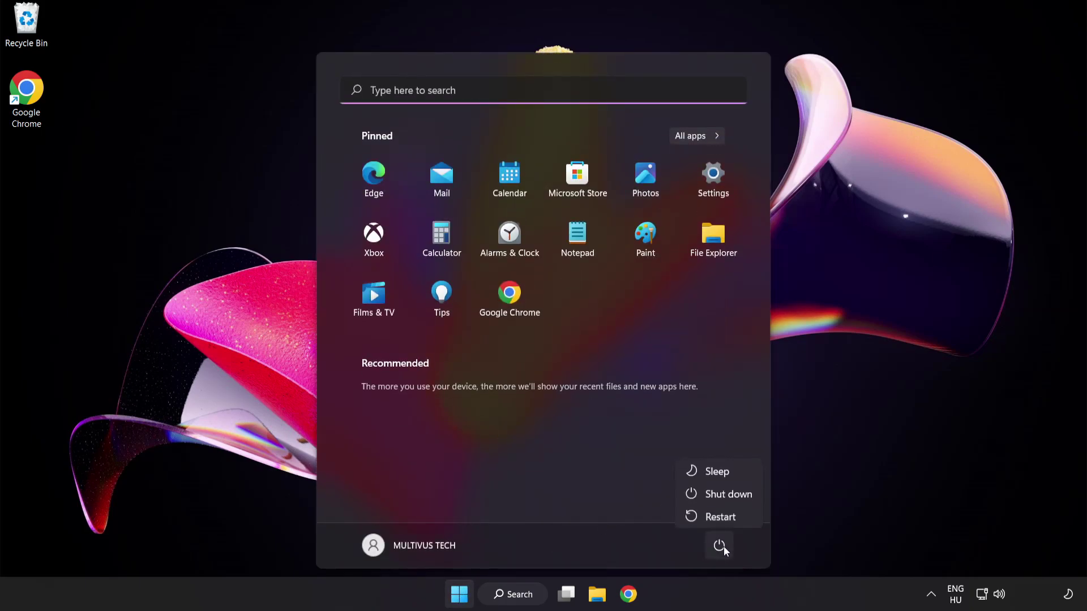